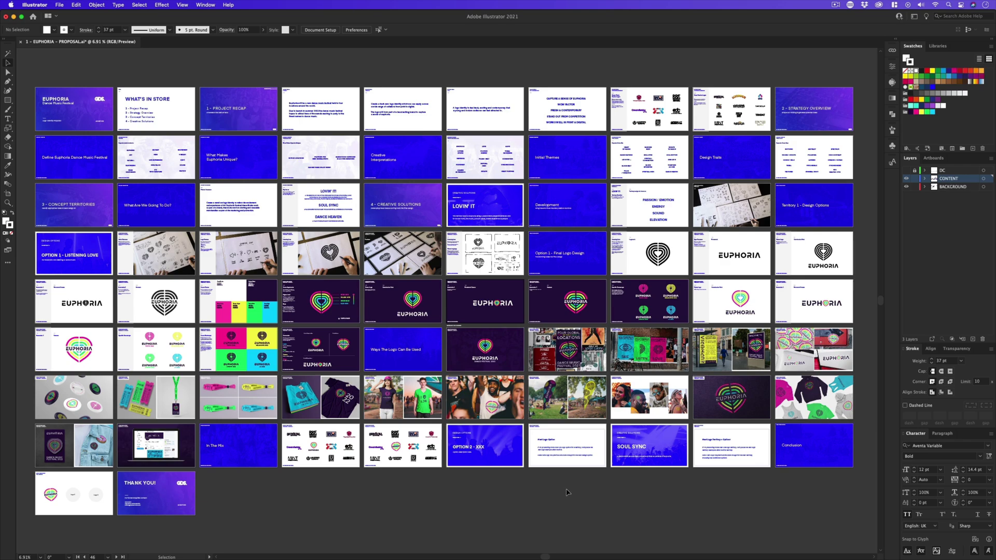
- Look over the Euphoria proposal's artboards, from the logo pages to the mock-up visuals
{"action": "key", "text": "z"}
{"action": "left_click", "coordinate": [433, 343]}
{"action": "left_click", "coordinate": [488, 310]}
{"action": "scroll", "coordinate": [800, 321], "scroll_direction": "right", "scroll_amount": 10}
{"action": "scroll", "coordinate": [800, 321], "scroll_direction": "down", "scroll_amount": 3}
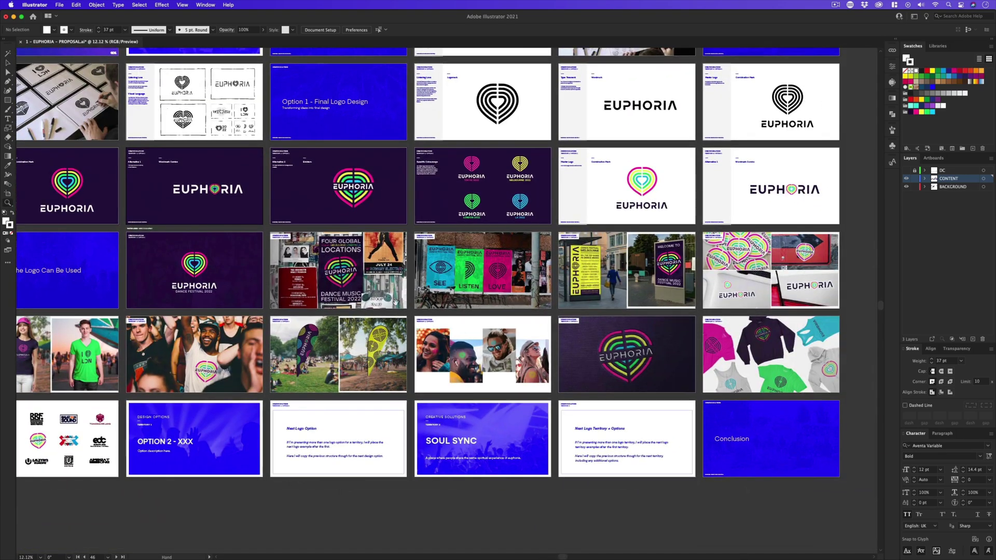
{"action": "scroll", "coordinate": [664, 225], "scroll_direction": "up", "scroll_amount": 2}
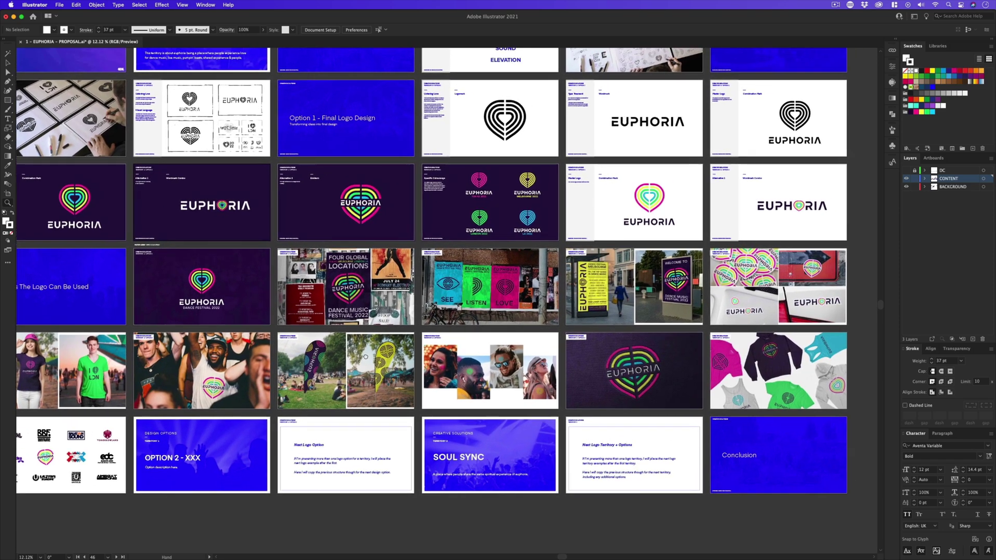
{"action": "left_click", "coordinate": [451, 262]}
{"action": "scroll", "coordinate": [467, 245], "scroll_direction": "down", "scroll_amount": 5}
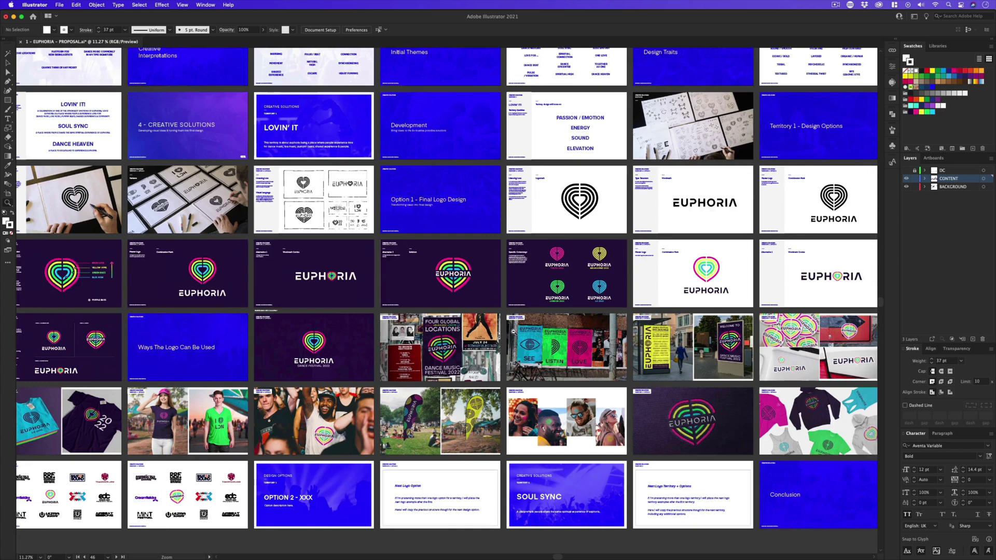
{"action": "key", "text": "super+alt+0"}
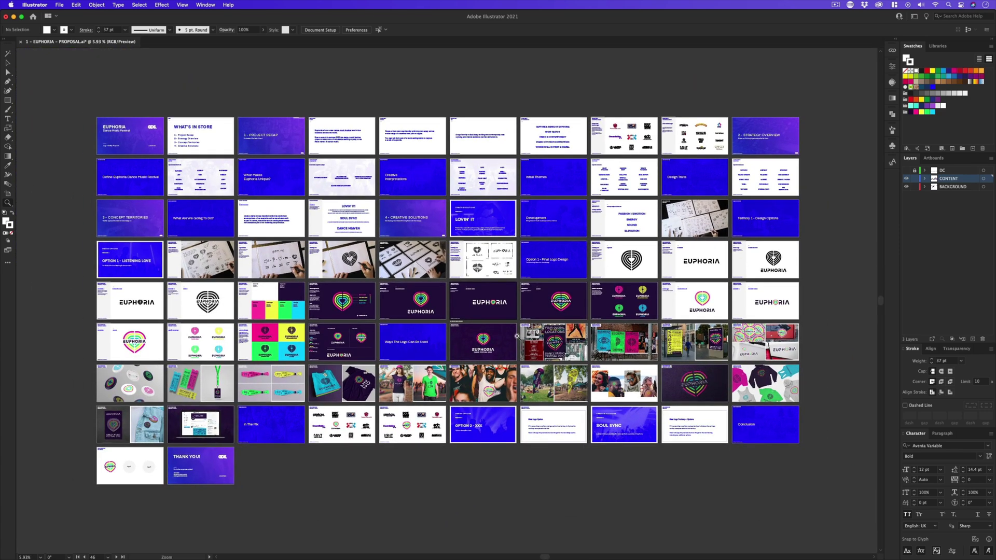
{"action": "left_click_drag", "start_coordinate": [519, 365], "coordinate": [534, 260]}
{"action": "key", "text": "v"}
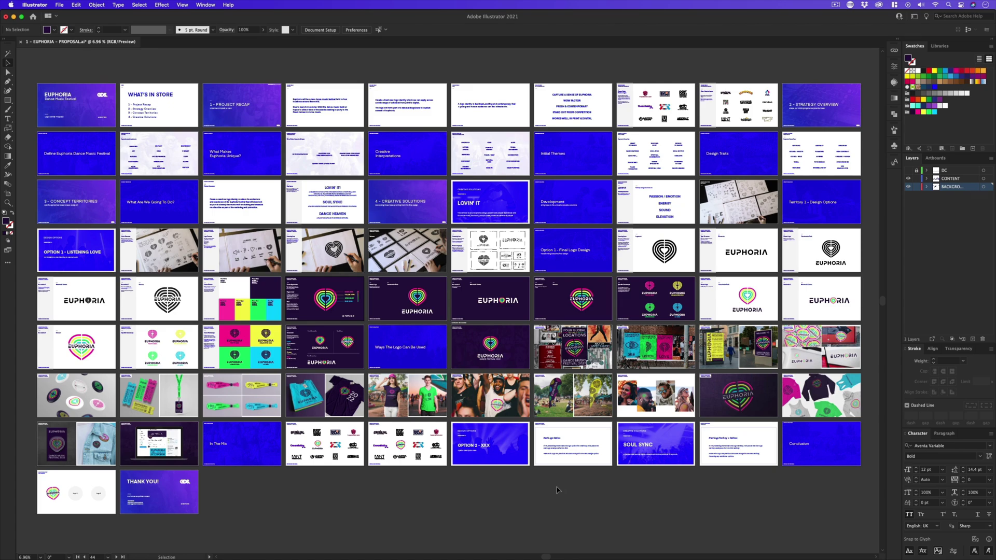
- Examine the proposal page showing the four sticker mock-ups
{"action": "key", "text": "z"}
{"action": "left_click", "coordinate": [466, 338]}
{"action": "scroll", "coordinate": [555, 287], "scroll_direction": "right", "scroll_amount": 10}
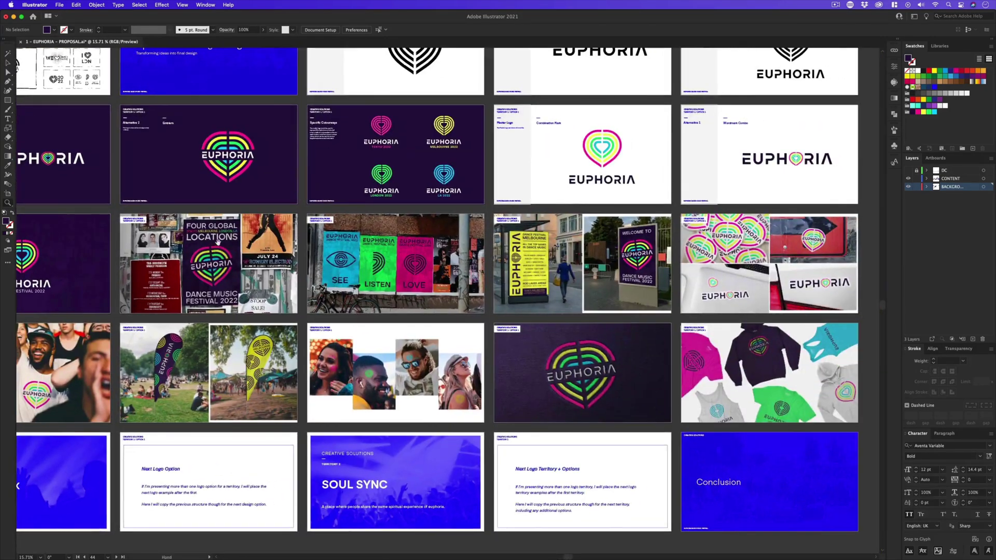
{"action": "left_click", "coordinate": [357, 272]}
{"action": "scroll", "coordinate": [356, 273], "scroll_direction": "right", "scroll_amount": 10}
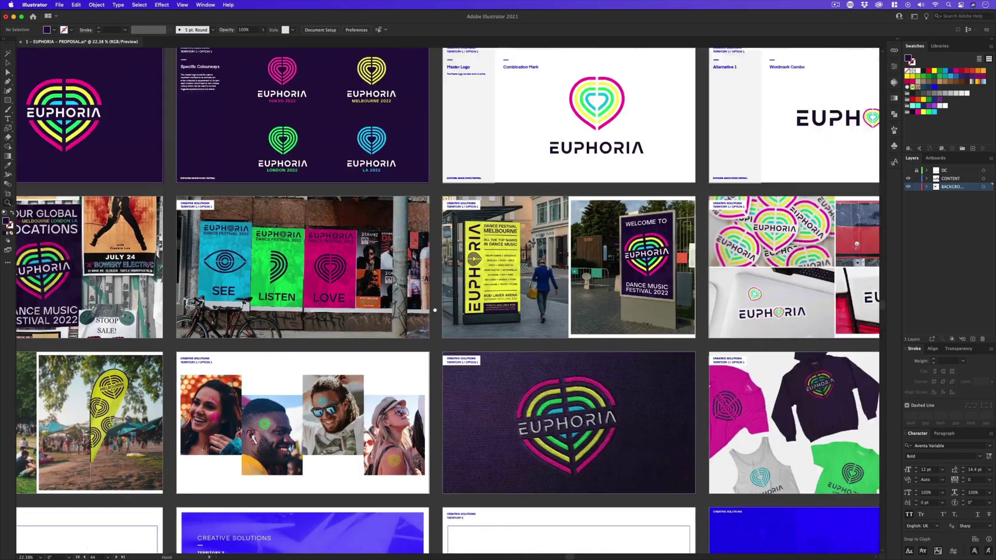
{"action": "left_click", "coordinate": [460, 311]}
{"action": "left_click", "coordinate": [460, 311]}
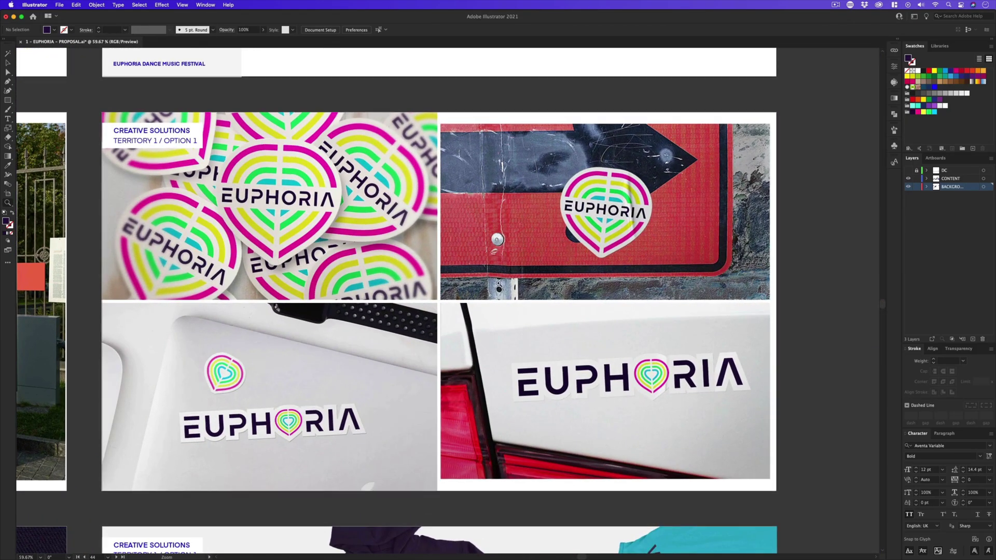
{"action": "left_click_drag", "start_coordinate": [424, 286], "coordinate": [437, 289]}
{"action": "scroll", "coordinate": [434, 278], "scroll_direction": "up", "scroll_amount": 2}
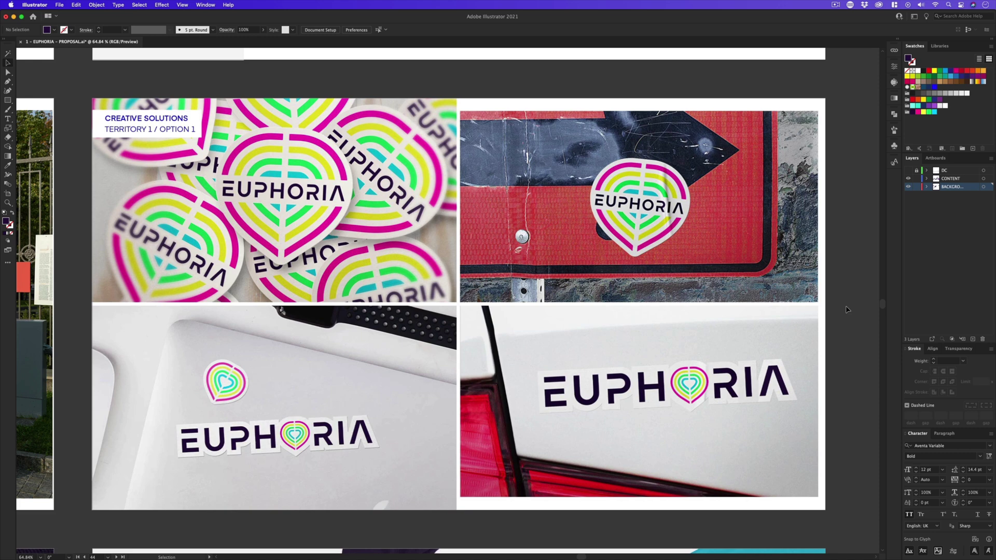
{"action": "key", "text": "z"}
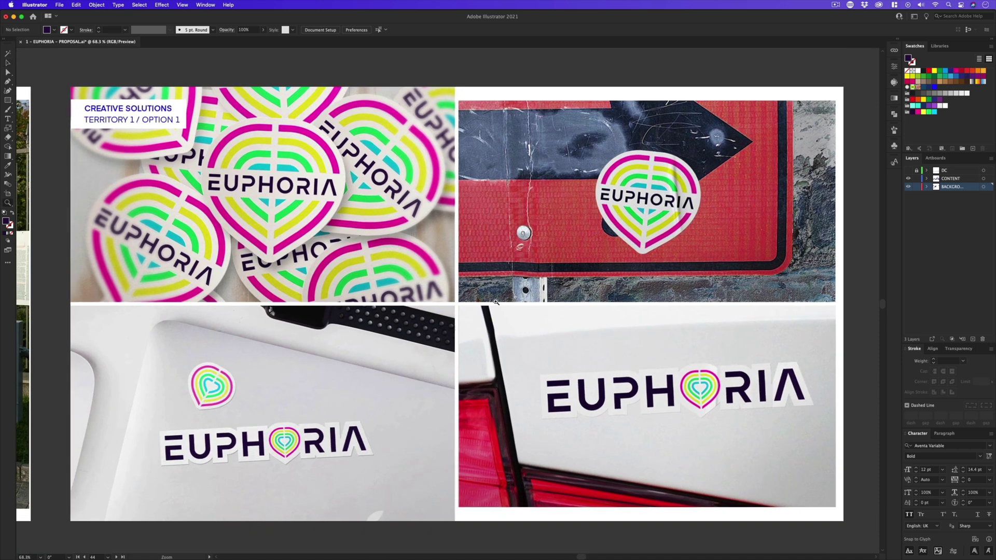
{"action": "left_click", "coordinate": [491, 305]}
{"action": "key", "text": "v"}
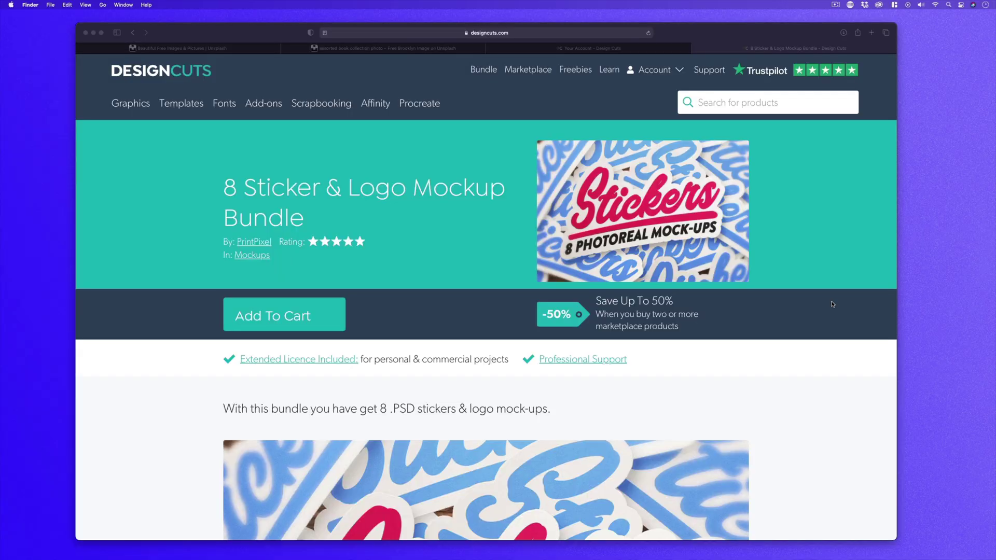
- Look through the 8 Sticker & Logo Mockup Bundle product page on Design Cuts, including the supplied background and wrinkle textures
{"action": "scroll", "coordinate": [832, 304], "scroll_direction": "down", "scroll_amount": 10}
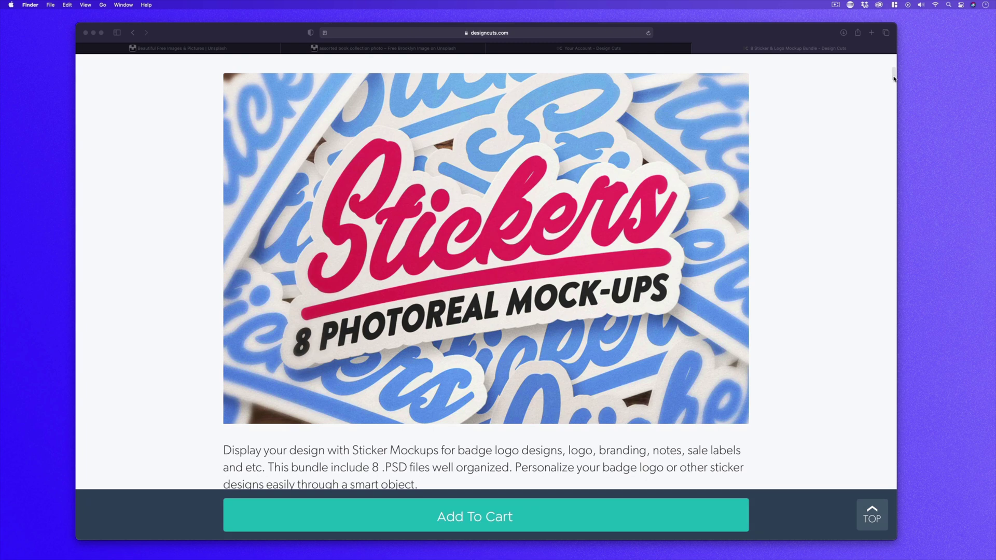
{"action": "left_click_drag", "start_coordinate": [894, 77], "coordinate": [890, 147]}
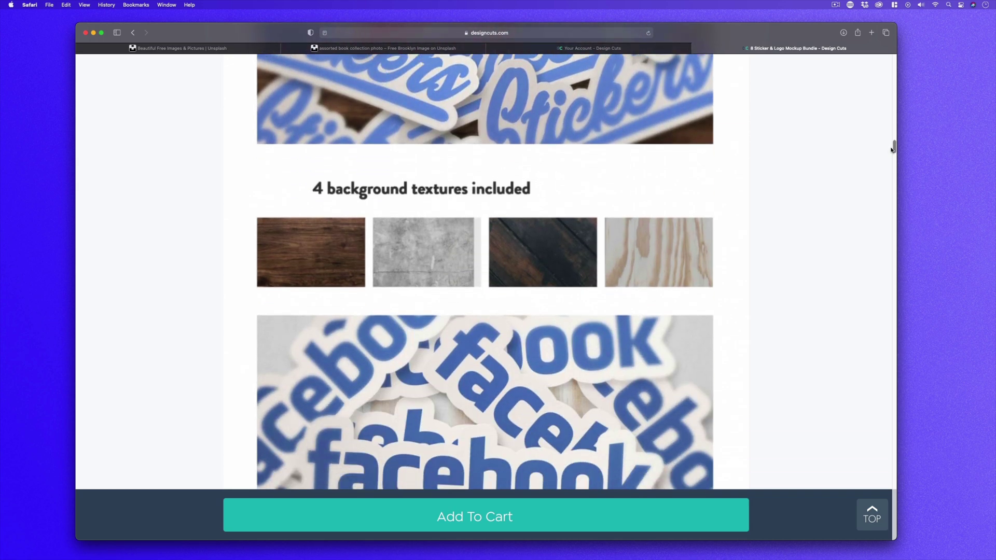
{"action": "scroll", "coordinate": [804, 240], "scroll_direction": "down", "scroll_amount": 10}
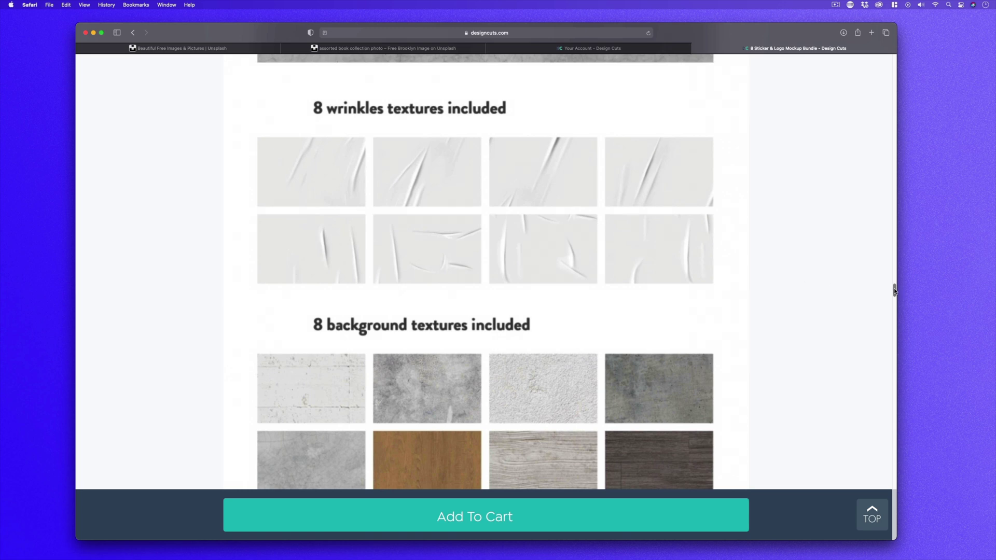
{"action": "left_click_drag", "start_coordinate": [893, 290], "coordinate": [904, 412]}
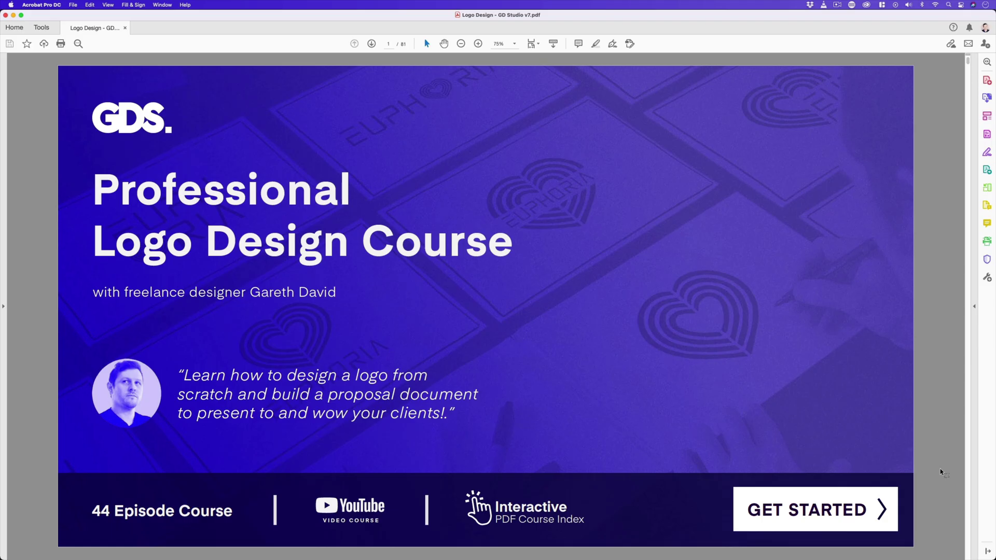
- In the logo design course PDF, go through Course Tools & Assets to Featured Design Assets and open the In-Situ Visual Templates link
{"action": "left_click", "coordinate": [846, 500]}
{"action": "left_click", "coordinate": [730, 417]}
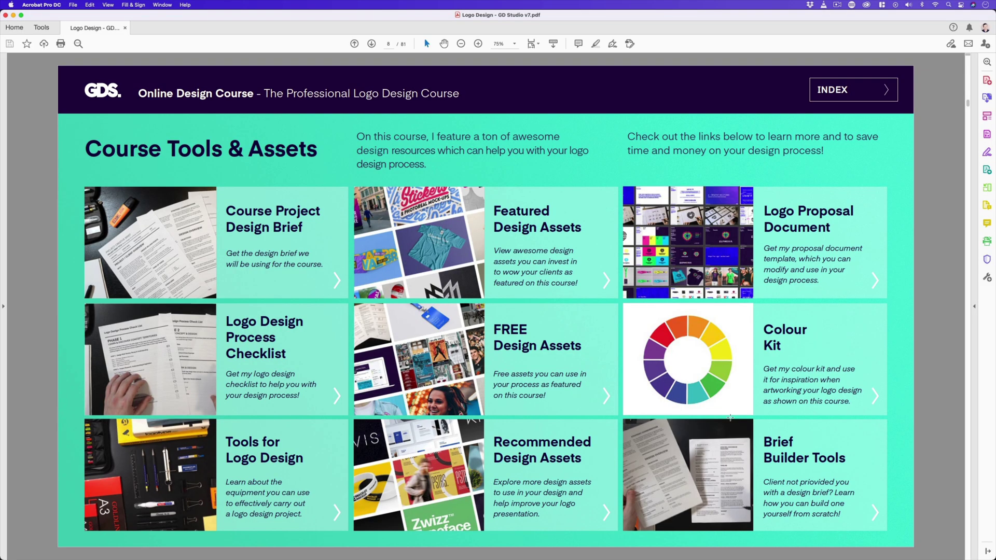
{"action": "left_click", "coordinate": [438, 254]}
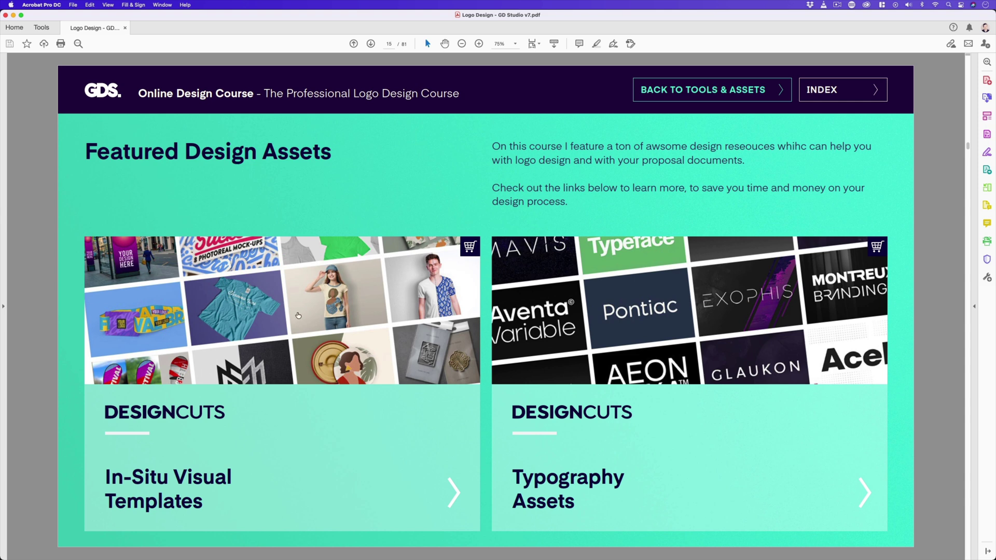
{"action": "left_click", "coordinate": [298, 313]}
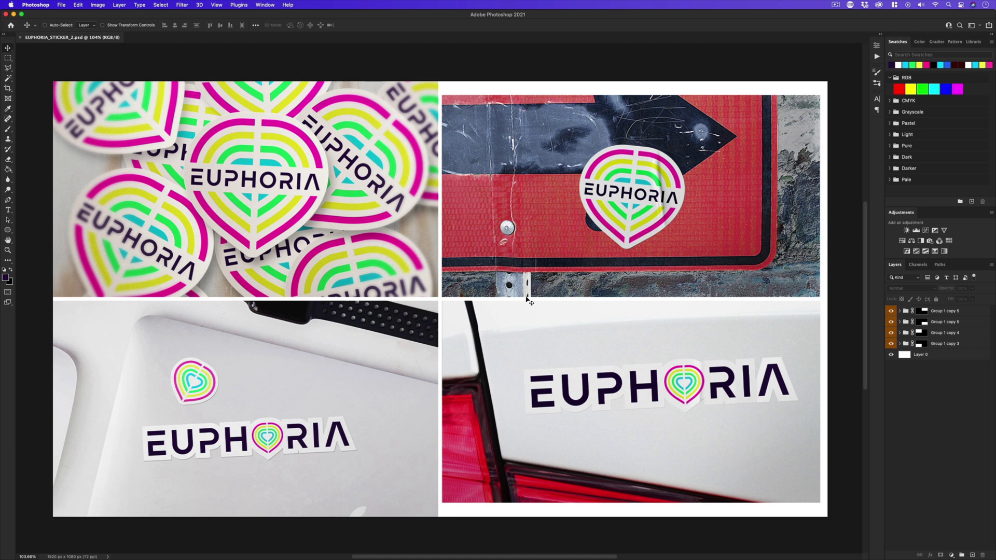
- Inspect the finished four-image sticker composition in EUPHORIA_STICKER_2.psd in Photoshop
{"action": "scroll", "coordinate": [527, 300], "scroll_direction": "up", "scroll_amount": 2}
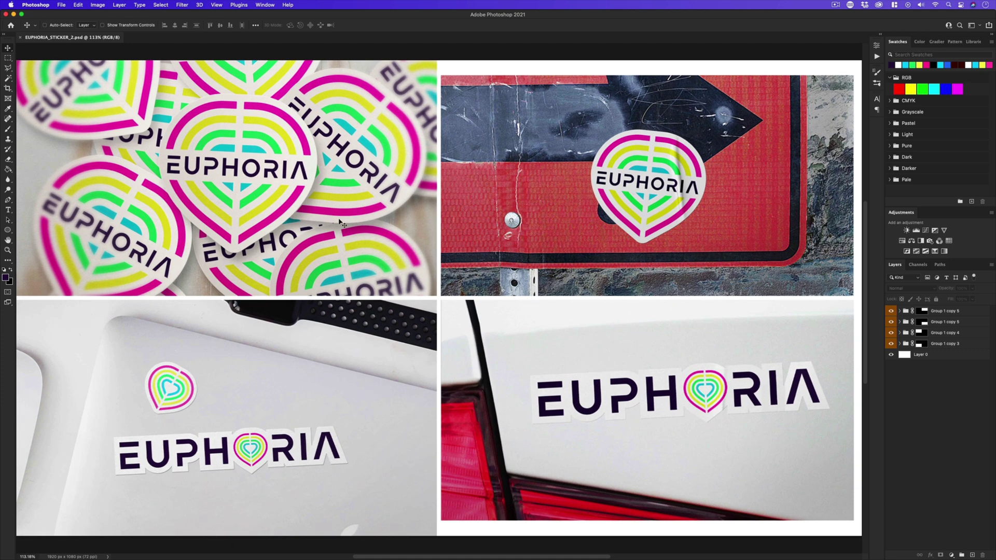
{"action": "scroll", "coordinate": [585, 384], "scroll_direction": "up", "scroll_amount": 1}
{"action": "scroll", "coordinate": [594, 301], "scroll_direction": "down", "scroll_amount": 1}
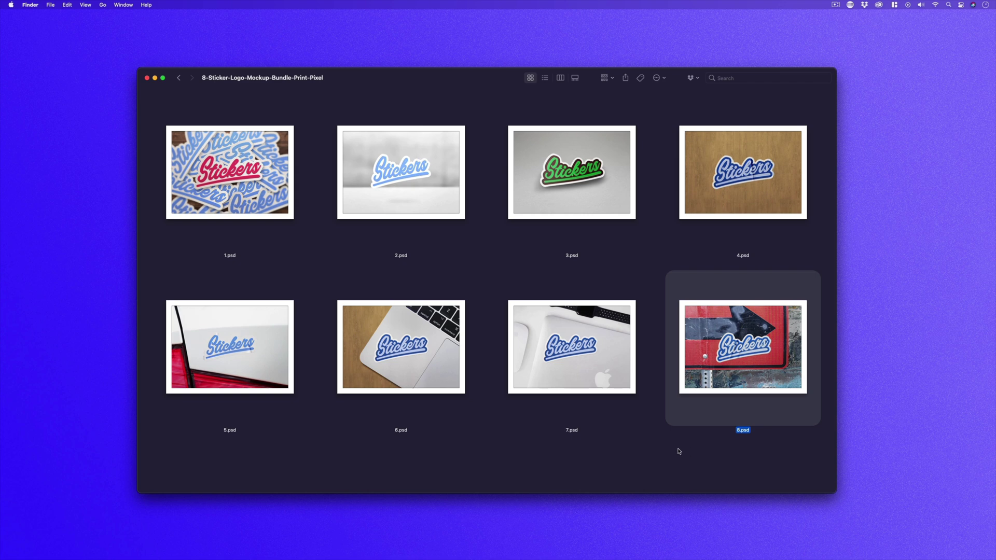
- Open 1.psd from the 8-Sticker-Logo-Mockup-Bundle-Print-Pixel folder in Photoshop
{"action": "left_click", "coordinate": [668, 452]}
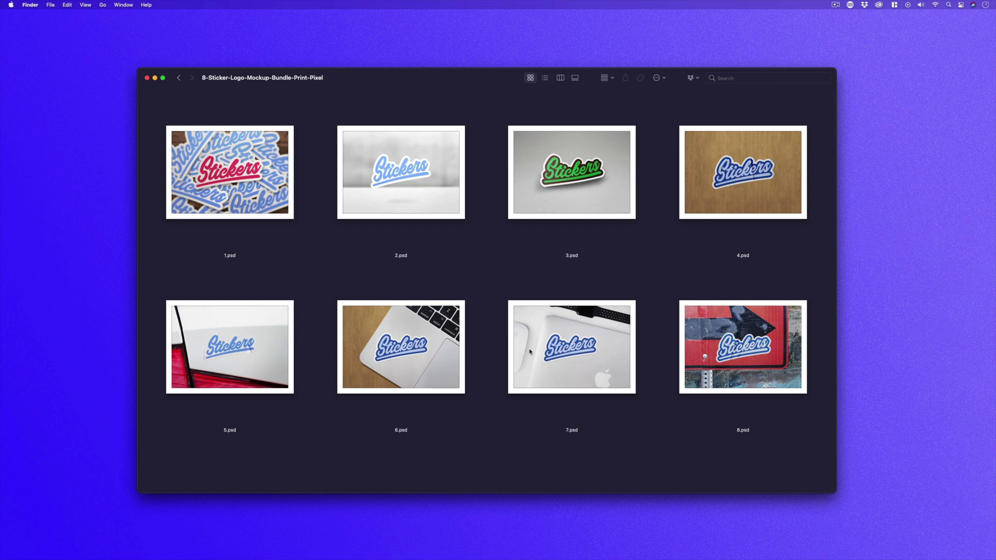
{"action": "left_click", "coordinate": [254, 183]}
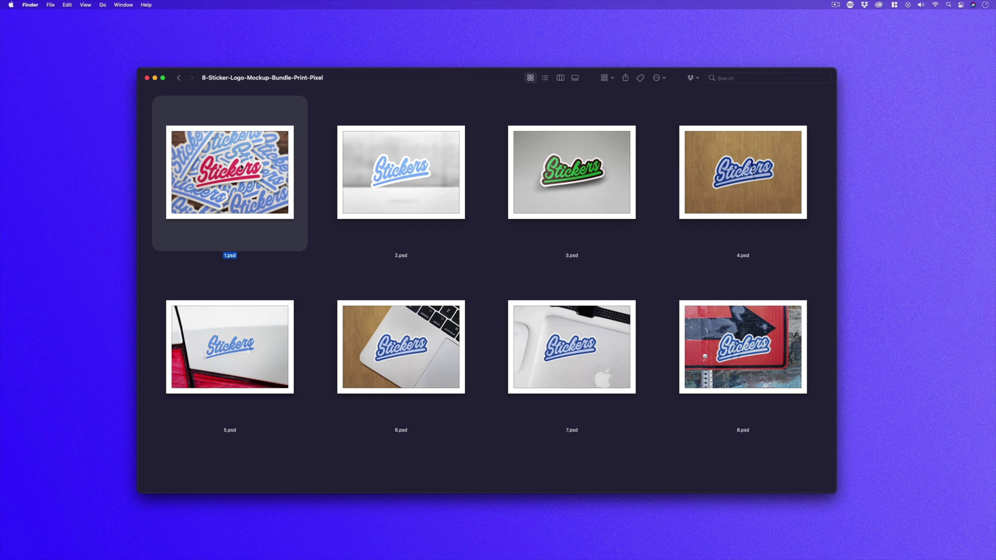
{"action": "double_click", "coordinate": [241, 167]}
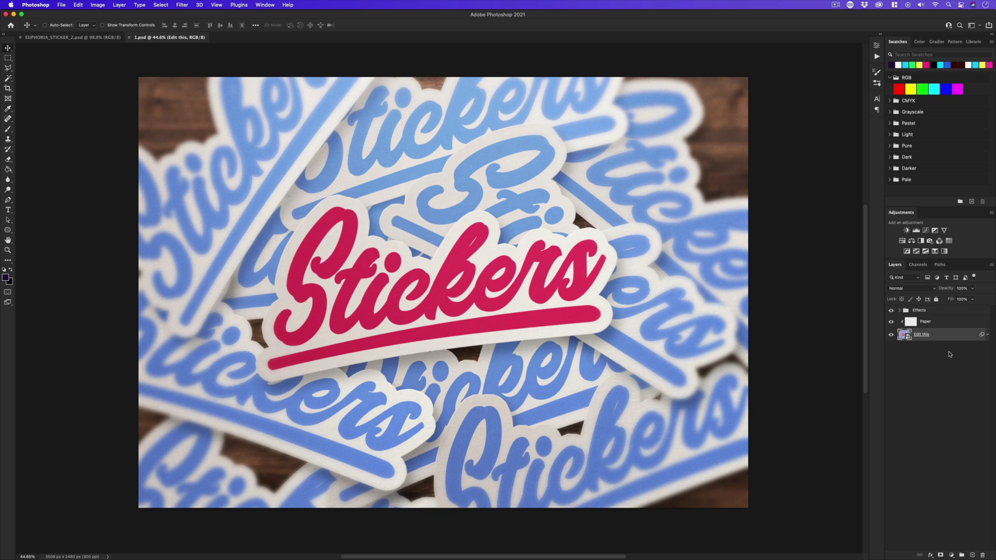
- Open the mock-up's Edit this smart object and, inside it, the Edit Front Sticker smart object
{"action": "double_click", "coordinate": [903, 336]}
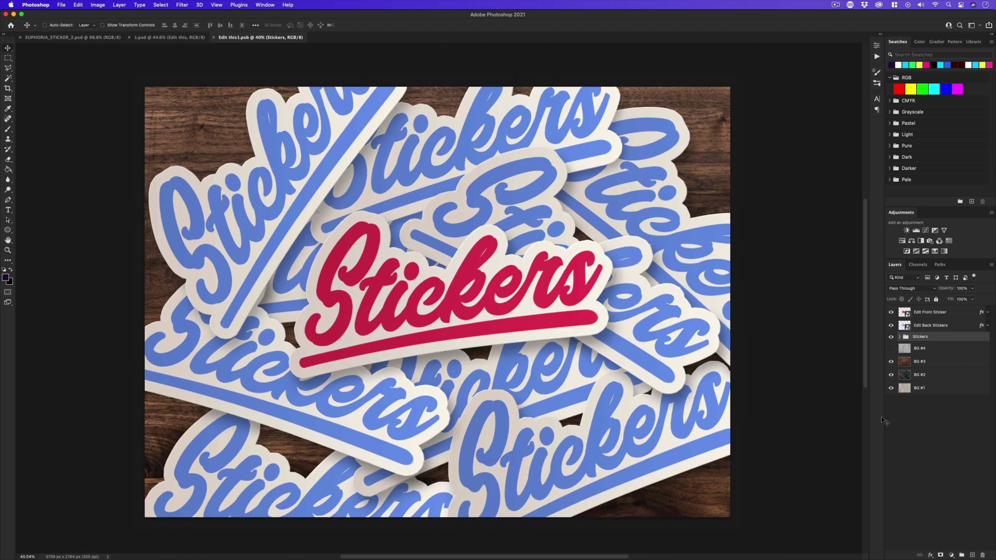
{"action": "left_click", "coordinate": [947, 313]}
{"action": "double_click", "coordinate": [904, 312]}
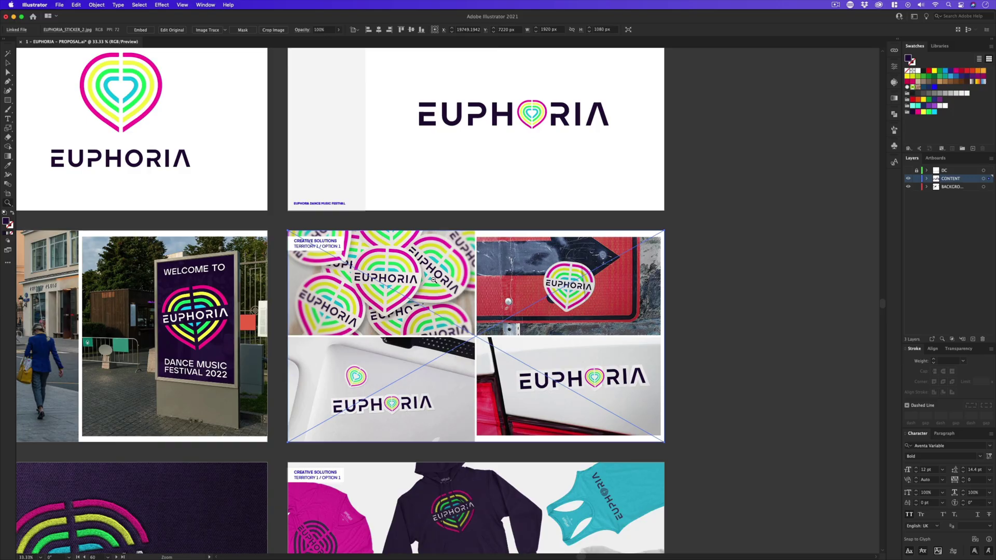
- In the Illustrator proposal, copy the Euphoria emblem from the Alternative 2 page and paste it on the empty canvas beside the artboards
{"action": "scroll", "coordinate": [261, 183], "scroll_direction": "down", "scroll_amount": 4}
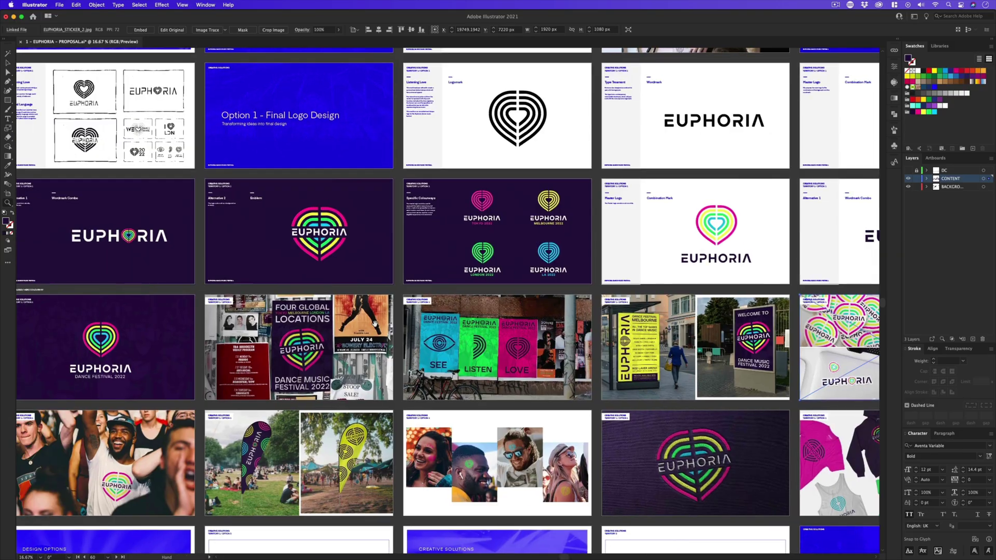
{"action": "scroll", "coordinate": [462, 237], "scroll_direction": "up", "scroll_amount": 2}
{"action": "scroll", "coordinate": [462, 237], "scroll_direction": "up", "scroll_amount": 5}
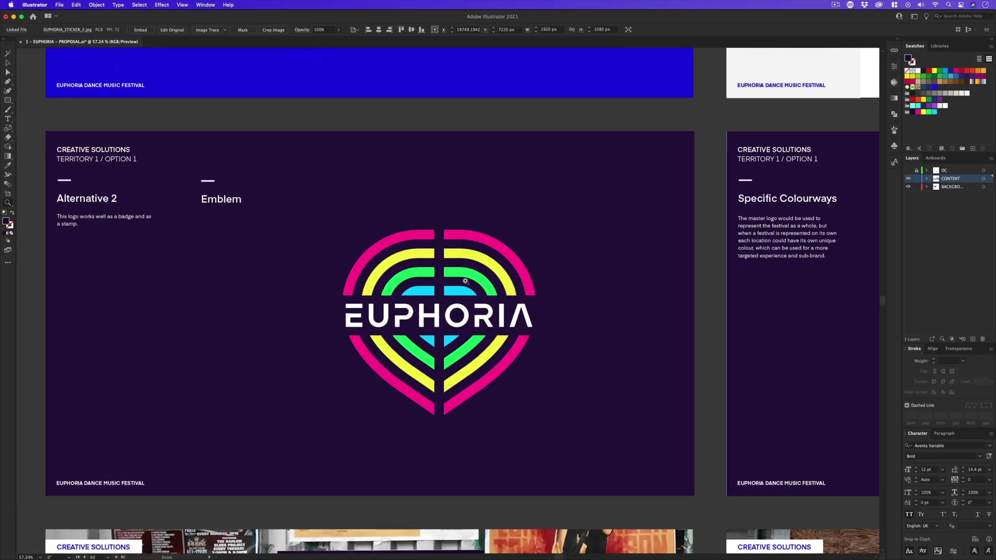
{"action": "scroll", "coordinate": [483, 260], "scroll_direction": "up", "scroll_amount": 2}
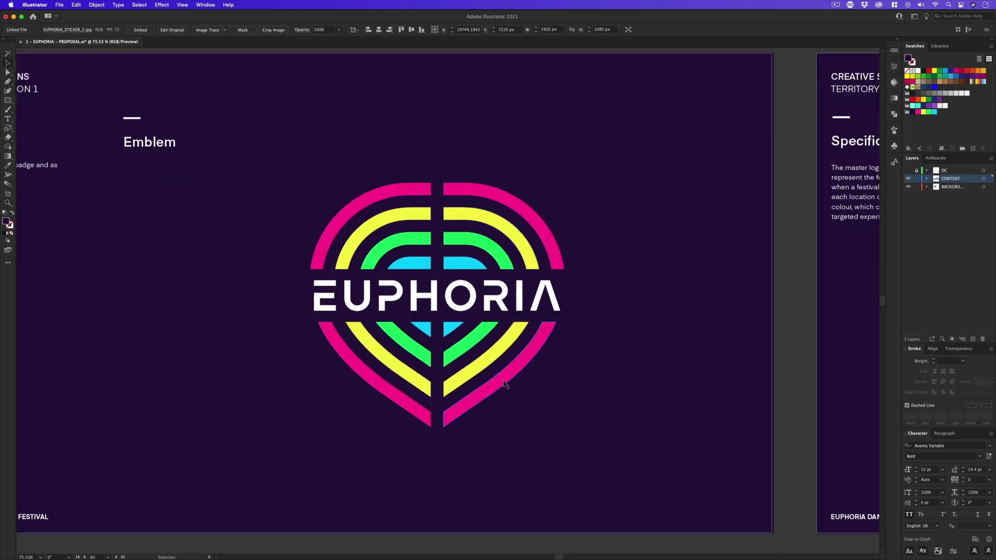
{"action": "left_click_drag", "start_coordinate": [522, 382], "coordinate": [488, 220]}
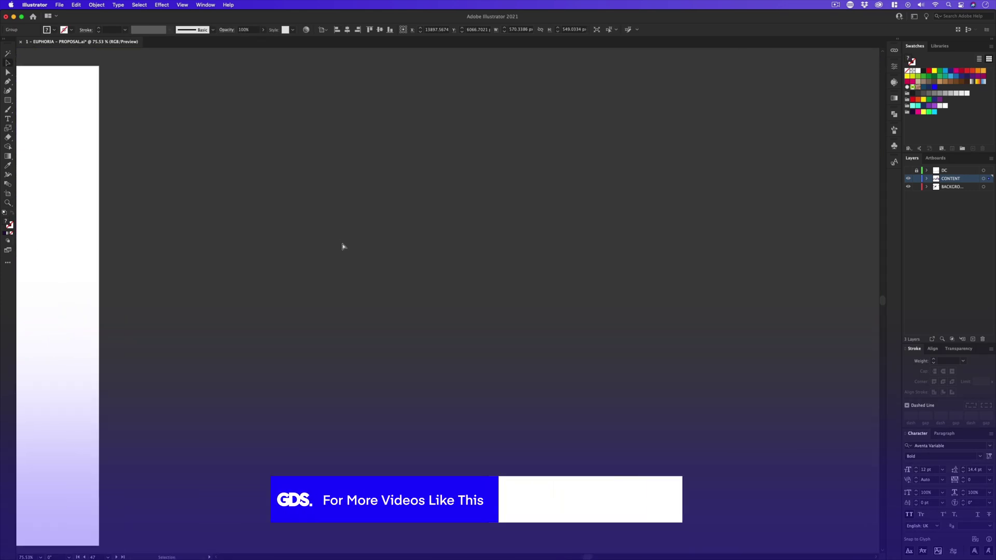
{"action": "key", "text": "ctrl+v"}
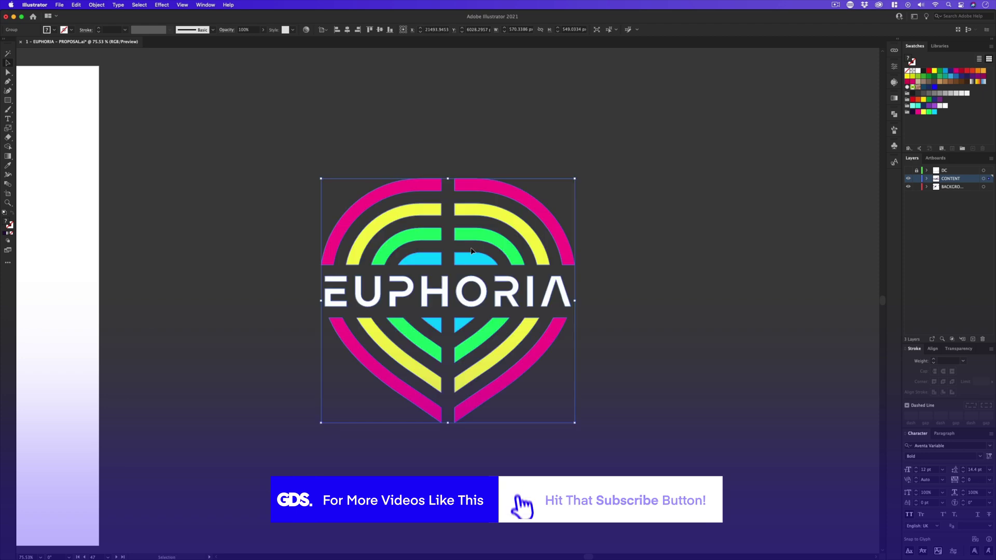
{"action": "left_click_drag", "start_coordinate": [476, 263], "coordinate": [499, 267]}
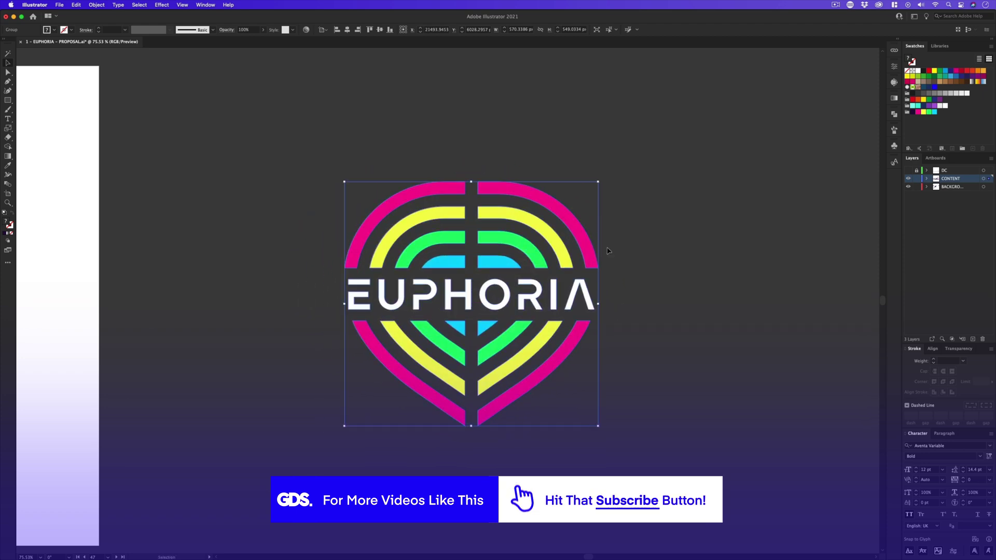
- Duplicate the pasted emblem and place the copy to the right of the original
{"action": "scroll", "coordinate": [466, 233], "scroll_direction": "right", "scroll_amount": 5}
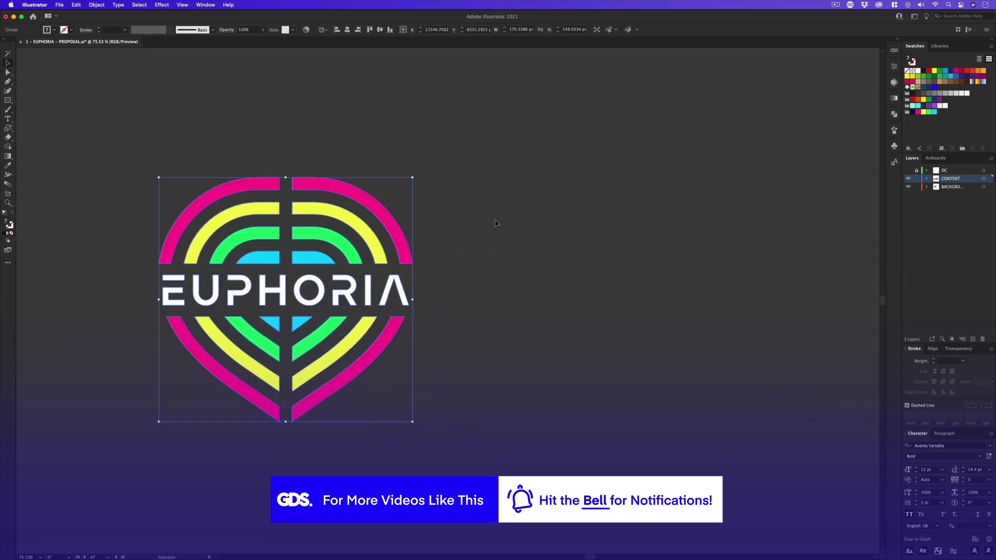
{"action": "left_click", "coordinate": [457, 235]}
{"action": "left_click_drag", "start_coordinate": [392, 224], "coordinate": [735, 220]}
{"action": "left_click", "coordinate": [614, 238]}
- Delete the EUPHORIA wordmark and the yellow, green and blue bands from the duplicated emblem, keeping only the outer pink bands
{"action": "key", "text": "a"}
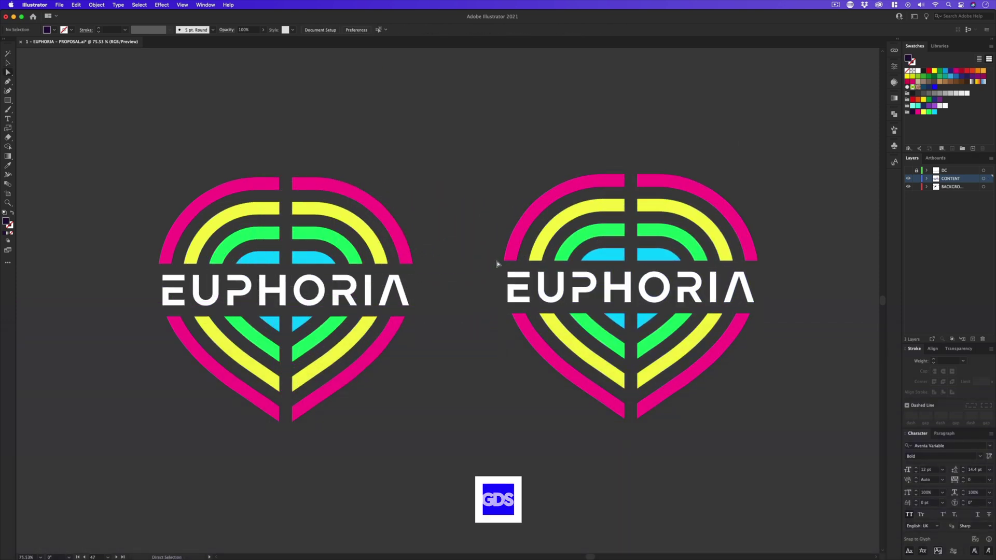
{"action": "left_click", "coordinate": [769, 305]}
{"action": "key", "text": "Delete"}
{"action": "left_click", "coordinate": [716, 239]}
{"action": "key", "text": "Delete"}
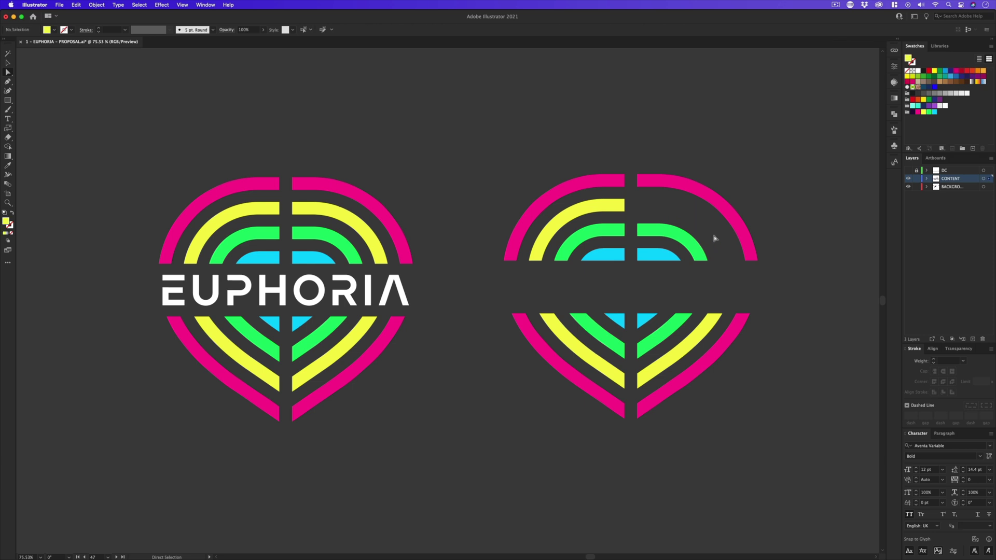
{"action": "left_click", "coordinate": [684, 242]}
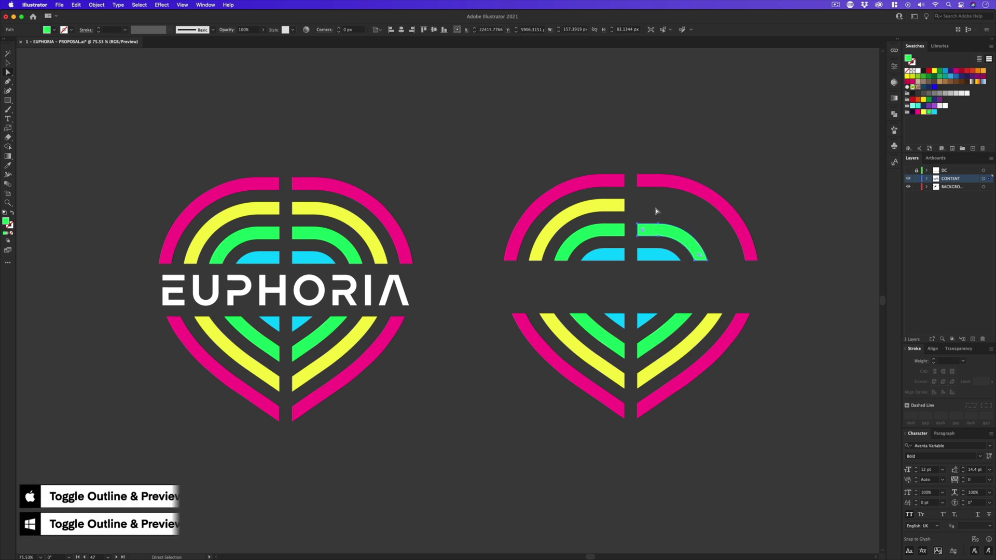
{"action": "left_click", "coordinate": [609, 379], "text": "shift"}
{"action": "key", "text": "Delete"}
{"action": "key", "text": "Delete"}
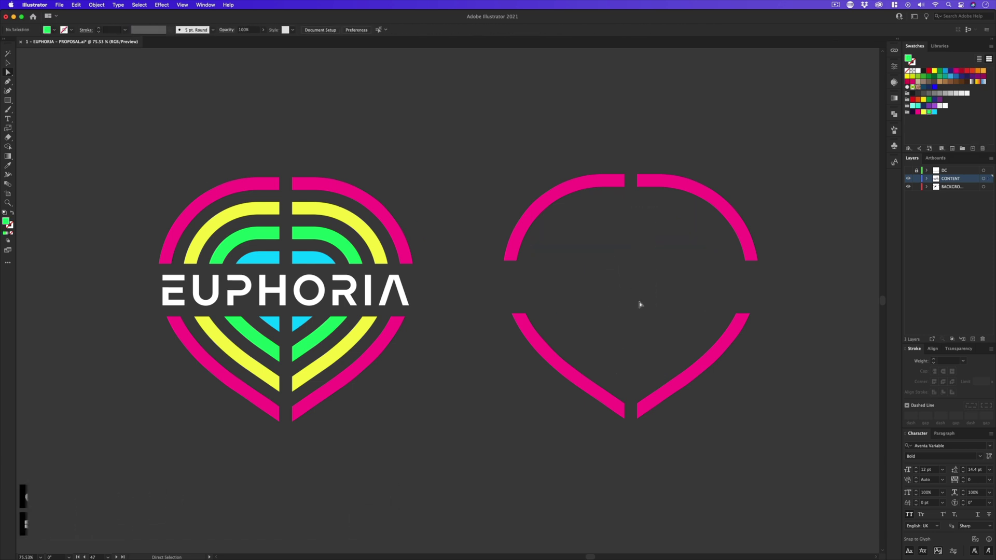
- Switch to Outline mode and delete the inner and end segments of the copy's two upper bands, keeping only their outer curves
{"action": "key", "text": "super+y"}
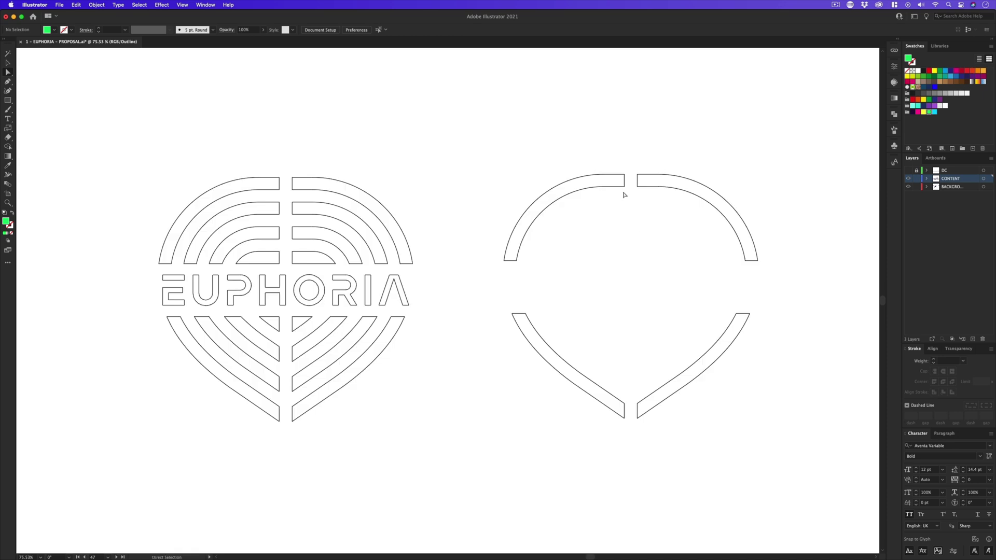
{"action": "left_click", "coordinate": [516, 260]}
{"action": "key", "text": "Delete"}
{"action": "left_click", "coordinate": [624, 186]}
{"action": "key", "text": "Delete"}
{"action": "left_click", "coordinate": [744, 260]}
{"action": "key", "text": "Delete"}
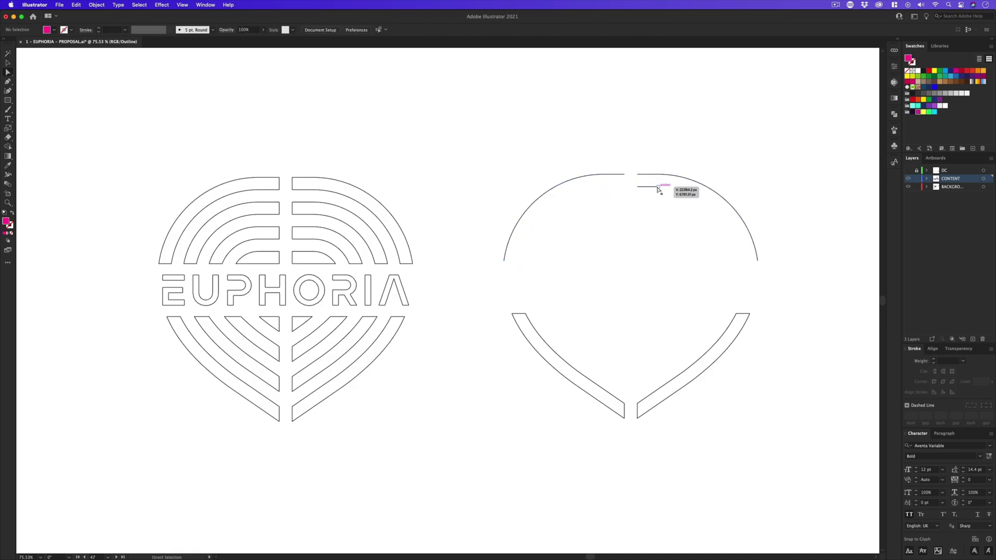
{"action": "left_click", "coordinate": [658, 190]}
{"action": "key", "text": "Delete"}
- Delete the inner and end segments of the copy's two lower bands, keeping only their outer curves
{"action": "left_click", "coordinate": [623, 399]}
{"action": "key", "text": "Delete"}
{"action": "left_click", "coordinate": [733, 319]}
{"action": "key", "text": "Delete"}
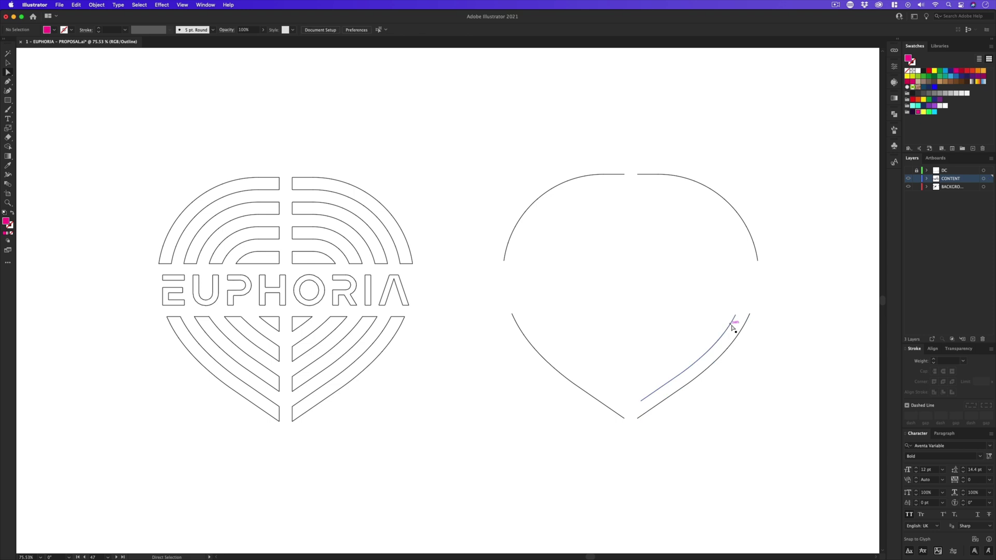
{"action": "key", "text": "Delete"}
- With the Pen tool, bridge the outline's top gap with a straight segment and both side gaps with curves
{"action": "key", "text": "p"}
{"action": "left_click", "coordinate": [625, 175]}
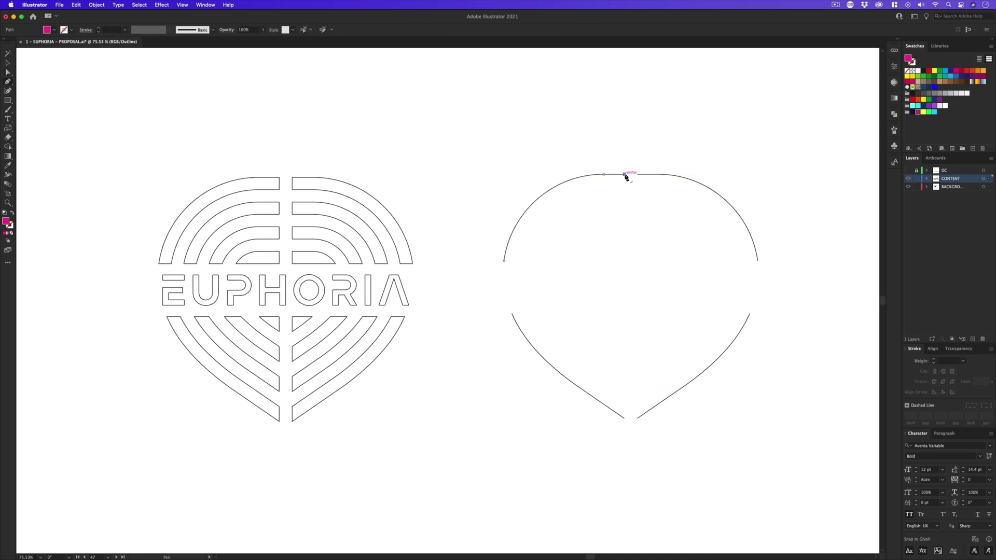
{"action": "left_click", "coordinate": [637, 174]}
{"action": "left_click", "coordinate": [503, 261]}
{"action": "left_click_drag", "start_coordinate": [511, 314], "coordinate": [522, 342]}
{"action": "left_click", "coordinate": [624, 309], "text": "super"}
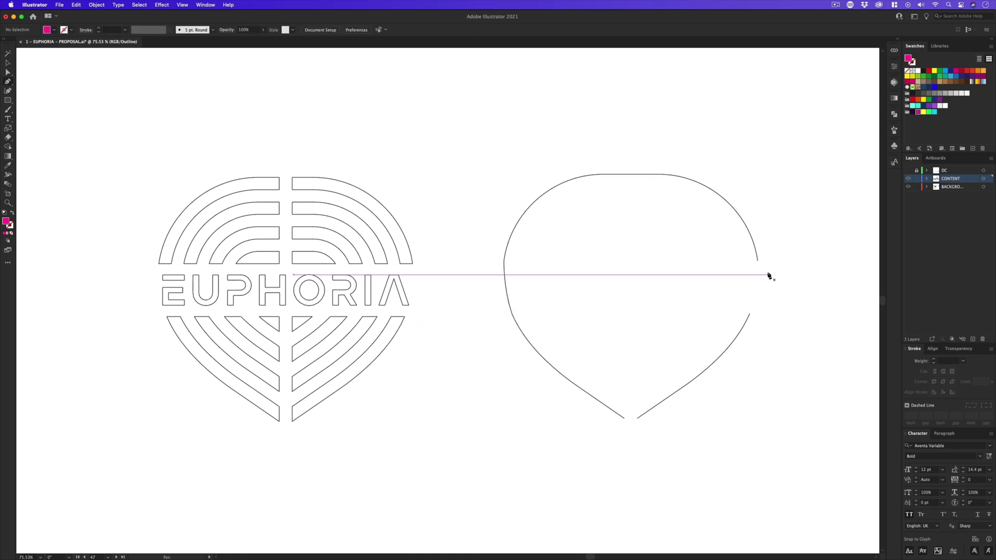
{"action": "left_click", "coordinate": [757, 260]}
{"action": "left_click_drag", "start_coordinate": [749, 314], "coordinate": [740, 329]}
{"action": "left_click", "coordinate": [658, 415], "text": "super"}
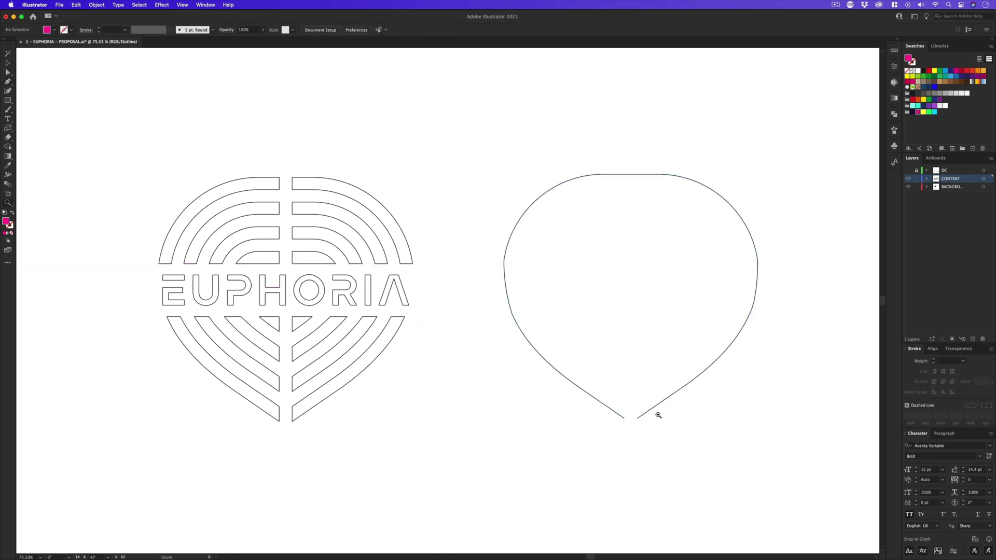
- Close the gap at the outline's lower tip with a straight Pen segment and switch back to Preview mode
{"action": "left_click_drag", "start_coordinate": [658, 416], "coordinate": [727, 342]}
{"action": "scroll", "coordinate": [625, 384], "scroll_direction": "right", "scroll_amount": 4}
{"action": "left_click", "coordinate": [502, 378]}
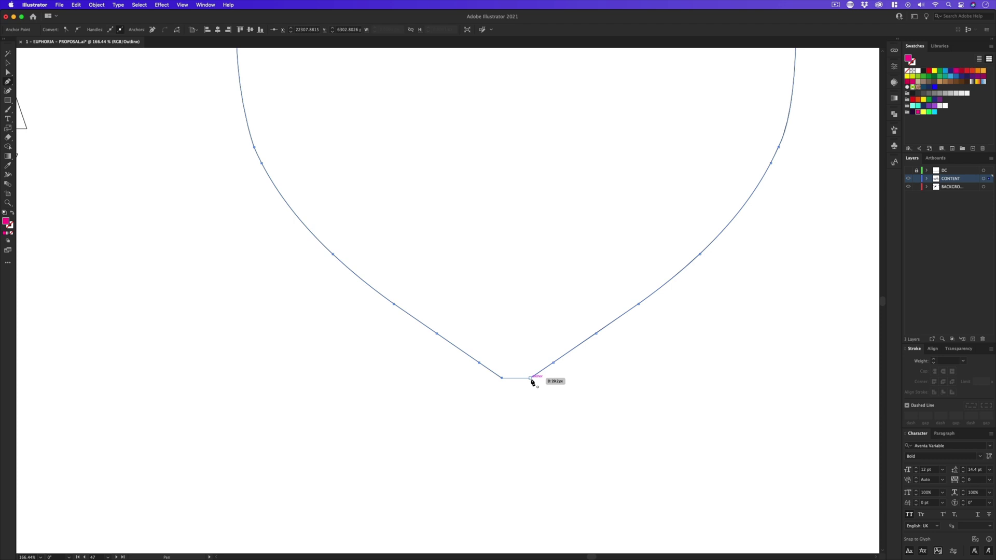
{"action": "left_click", "coordinate": [530, 378]}
{"action": "left_click", "coordinate": [683, 364], "text": "super"}
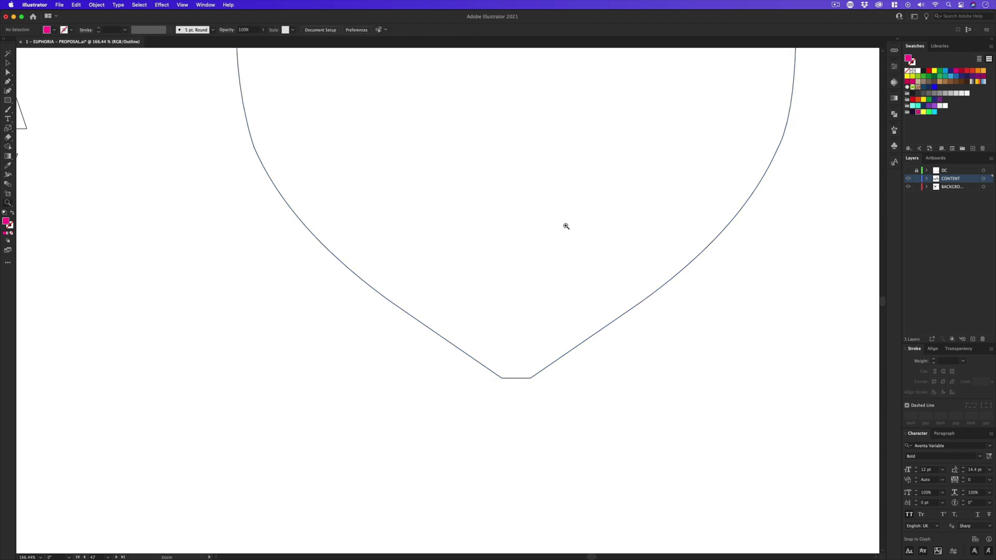
{"action": "scroll", "coordinate": [564, 225], "scroll_direction": "down", "scroll_amount": 6}
{"action": "left_click_drag", "start_coordinate": [529, 309], "coordinate": [558, 311]}
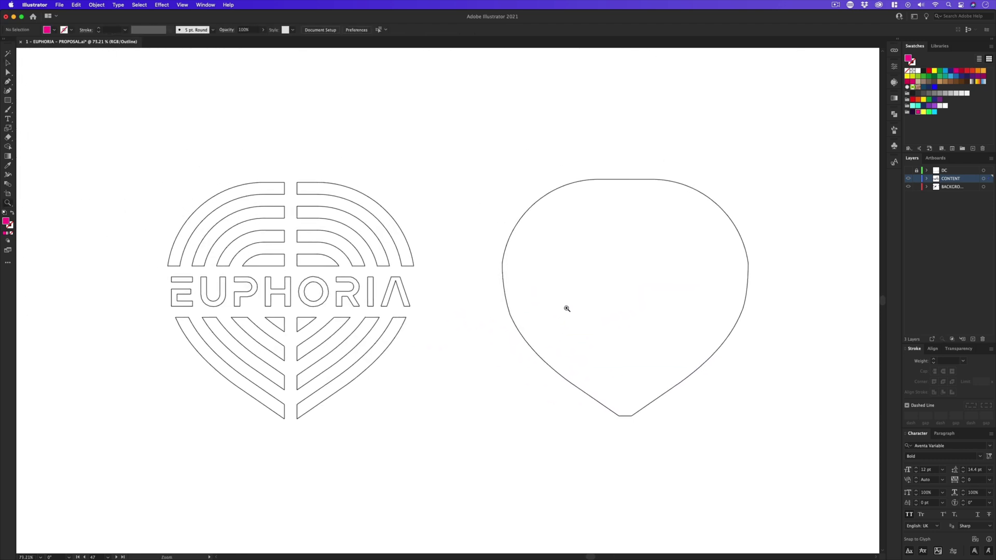
{"action": "key", "text": "super+y"}
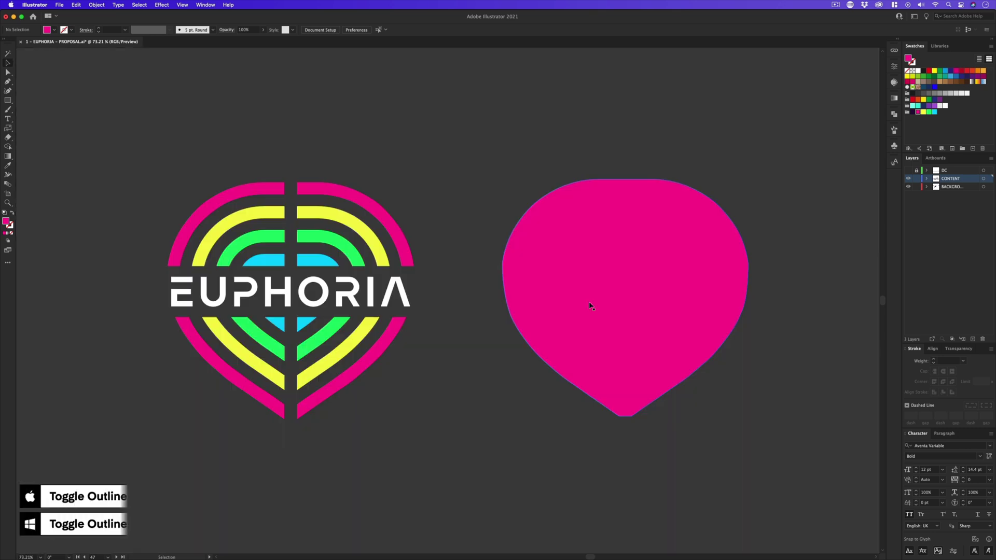
- Change the closed silhouette's fill colour to white, FFFFFF, and deselect it
{"action": "key", "text": "a"}
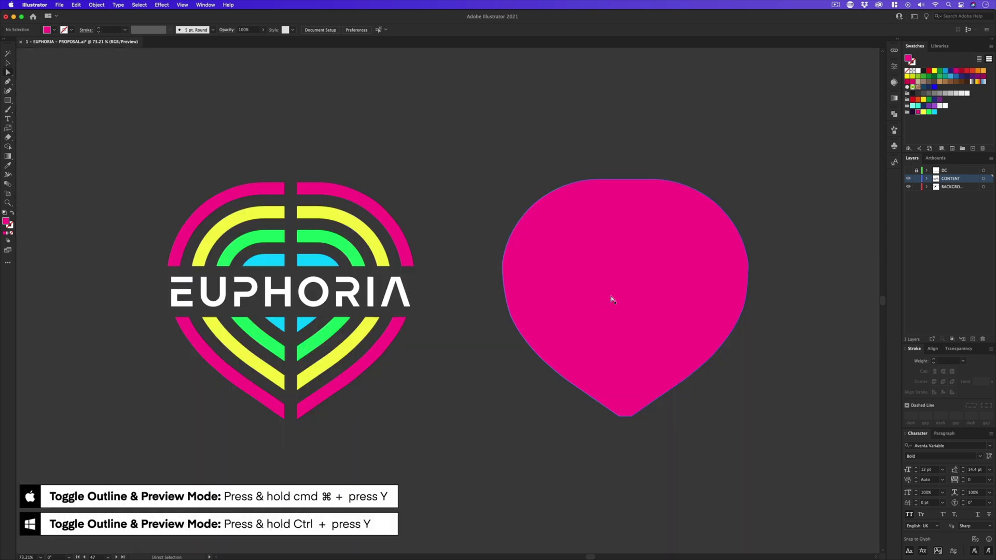
{"action": "left_click", "coordinate": [653, 282]}
{"action": "double_click", "coordinate": [8, 223]}
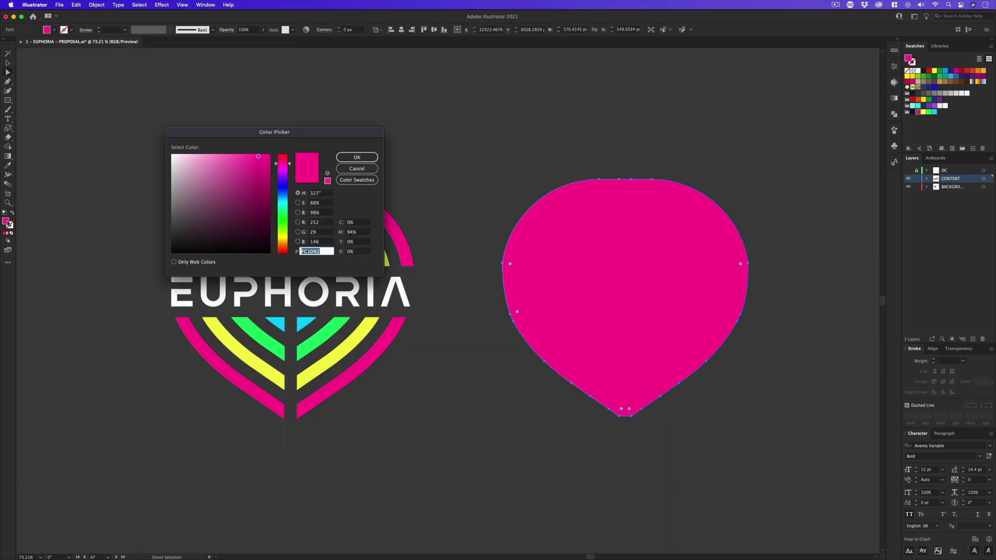
{"action": "type", "text": "ffffff"}
{"action": "left_click", "coordinate": [357, 157]}
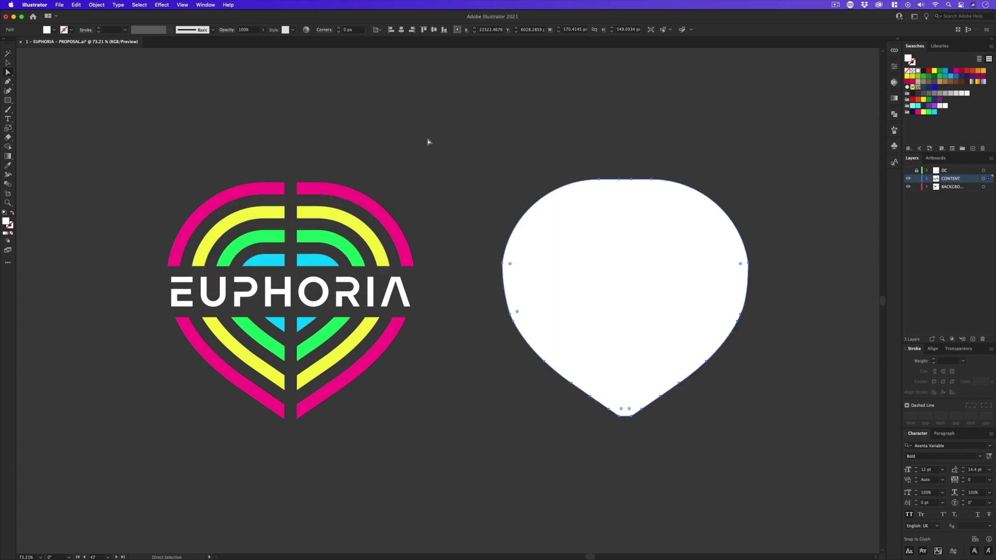
{"action": "left_click", "coordinate": [427, 142]}
- Extend the silhouette's flat lower tip downward at its midpoint anchor and smooth that anchor into a rounded point
{"action": "key", "text": "z"}
{"action": "left_click_drag", "start_coordinate": [638, 446], "coordinate": [705, 394]}
{"action": "key", "text": "a"}
{"action": "left_click", "coordinate": [610, 384]}
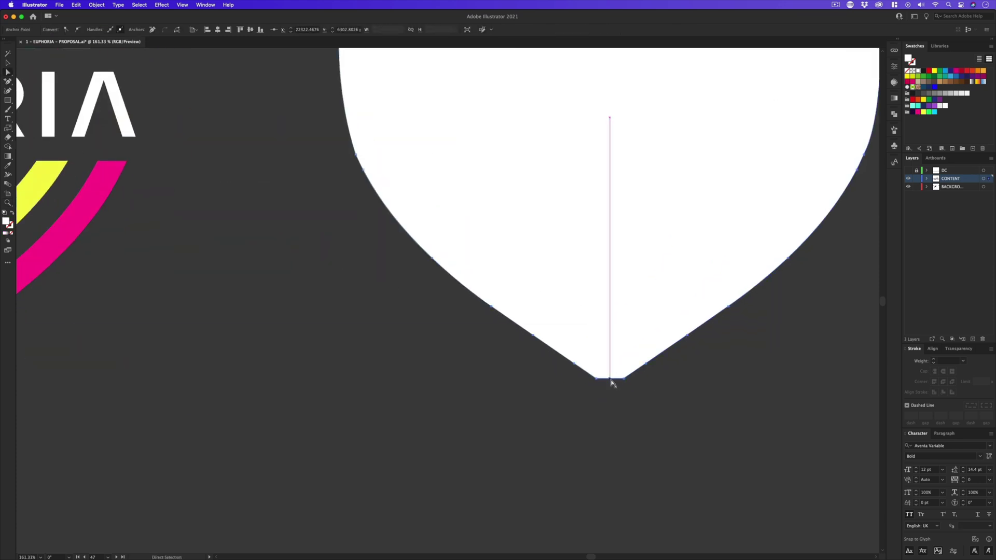
{"action": "key", "text": "shift+c"}
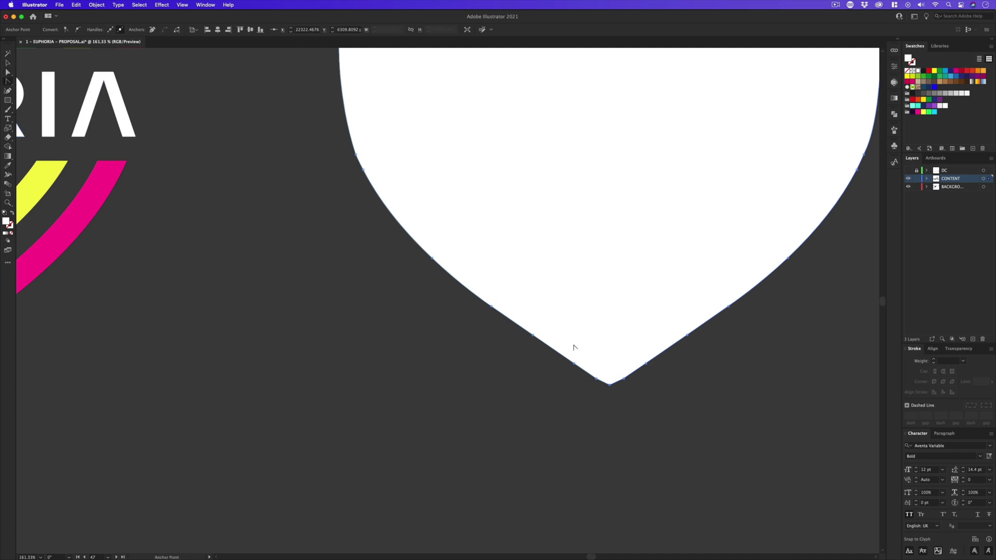
{"action": "left_click_drag", "start_coordinate": [610, 384], "coordinate": [614, 388]}
- Move the white silhouette over the original coloured emblem and send it to the back
{"action": "key", "text": "z"}
{"action": "left_click_drag", "start_coordinate": [534, 316], "coordinate": [493, 285]}
{"action": "key", "text": "v"}
{"action": "left_click_drag", "start_coordinate": [702, 318], "coordinate": [320, 323]}
{"action": "right_click", "coordinate": [320, 323]}
{"action": "mouse_move", "coordinate": [334, 427]}
{"action": "left_click", "coordinate": [425, 442]}
{"action": "scroll", "coordinate": [539, 295], "scroll_direction": "left", "scroll_amount": 5}
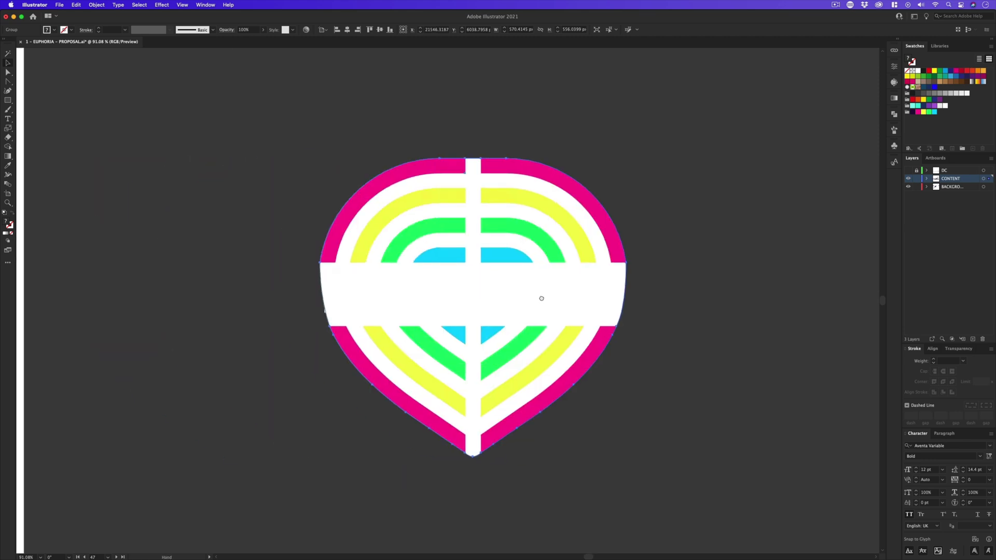
- Give the silhouette a white FFFFFF stroke with a weight of 53 pt
{"action": "double_click", "coordinate": [9, 225]}
{"action": "type", "text": "ffffff"}
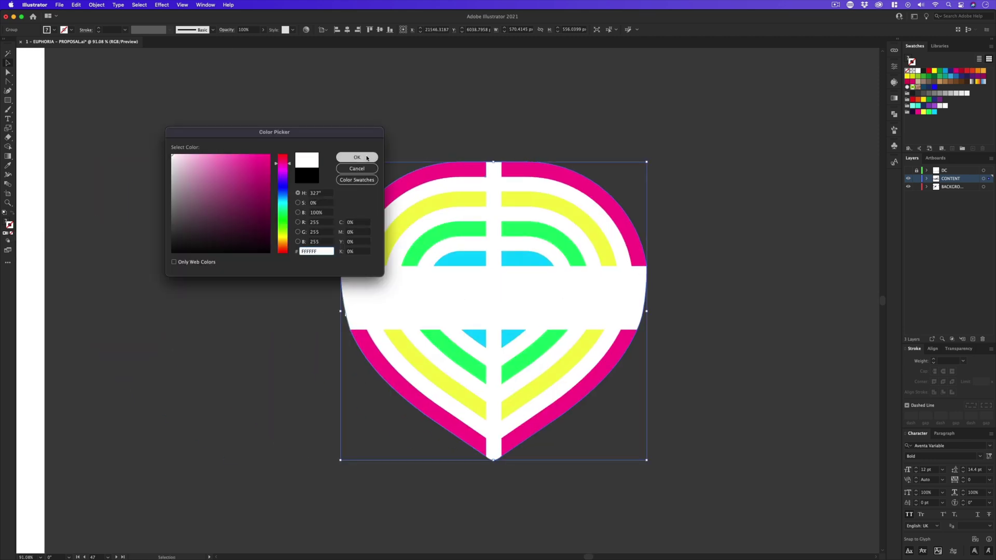
{"action": "left_click", "coordinate": [357, 158]}
{"action": "left_click", "coordinate": [934, 360]}
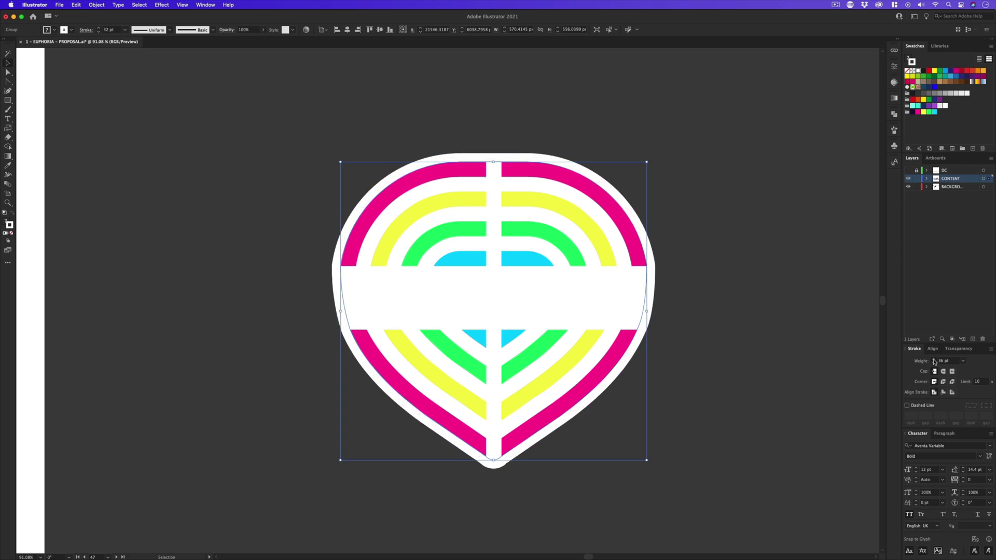
{"action": "left_click", "coordinate": [935, 360]}
{"action": "left_click", "coordinate": [935, 360]}
{"action": "left_click", "coordinate": [934, 361]}
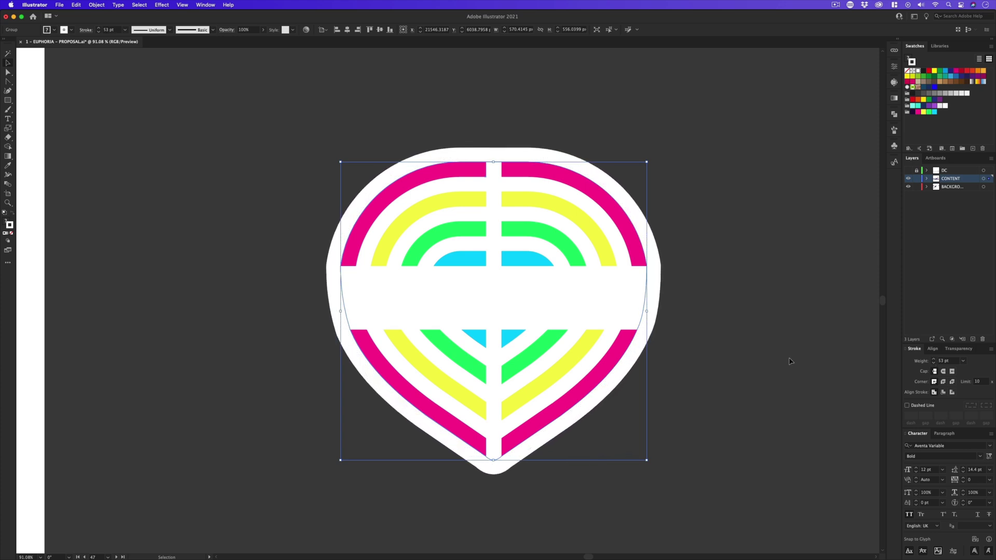
{"action": "scroll", "coordinate": [553, 296], "scroll_direction": "right", "scroll_amount": 2}
- Isolate the emblem group, recolour the EUPHORIA wordmark with the dark purple EUPHORIA library colour, and exit isolation
{"action": "double_click", "coordinate": [553, 296]}
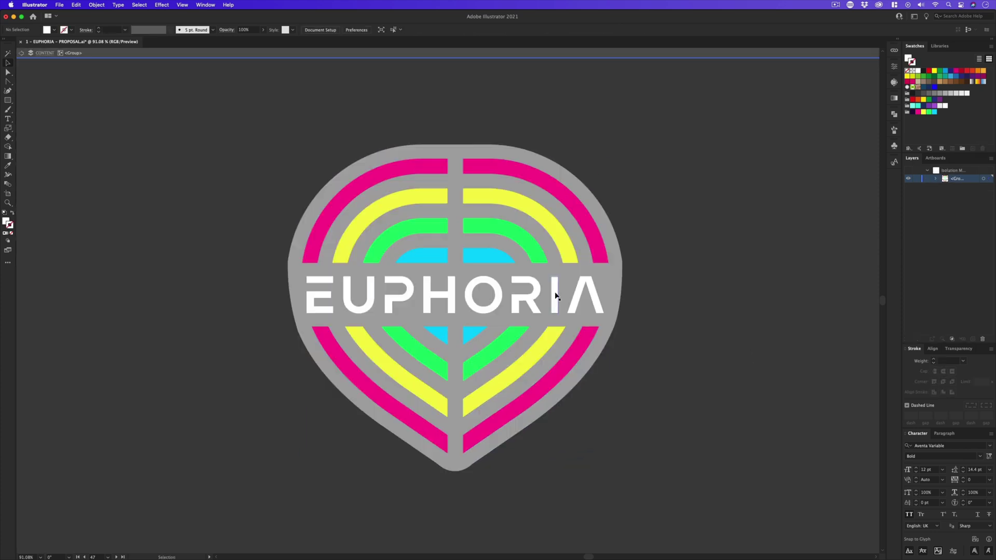
{"action": "left_click", "coordinate": [944, 47]}
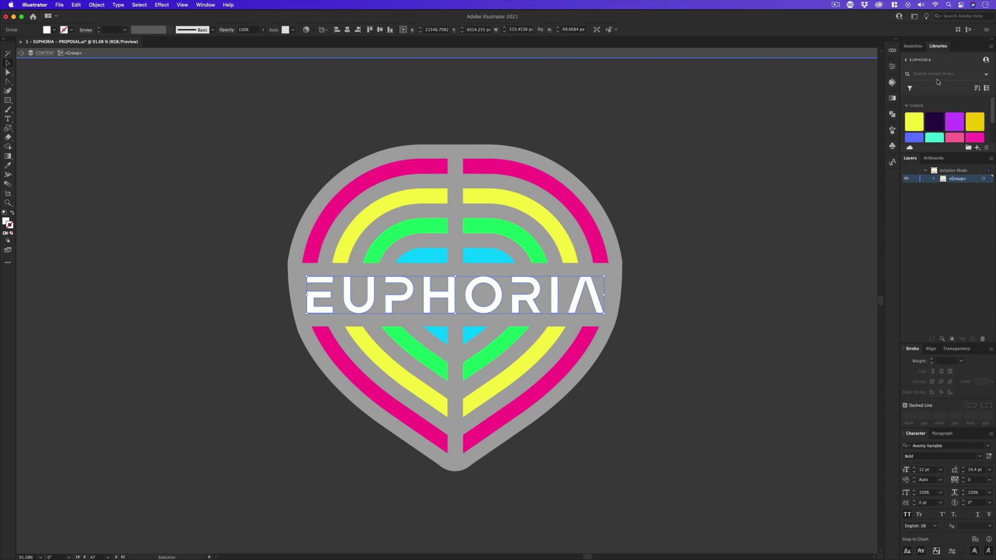
{"action": "left_click", "coordinate": [934, 121]}
{"action": "double_click", "coordinate": [726, 198]}
{"action": "scroll", "coordinate": [668, 253], "scroll_direction": "right", "scroll_amount": 1}
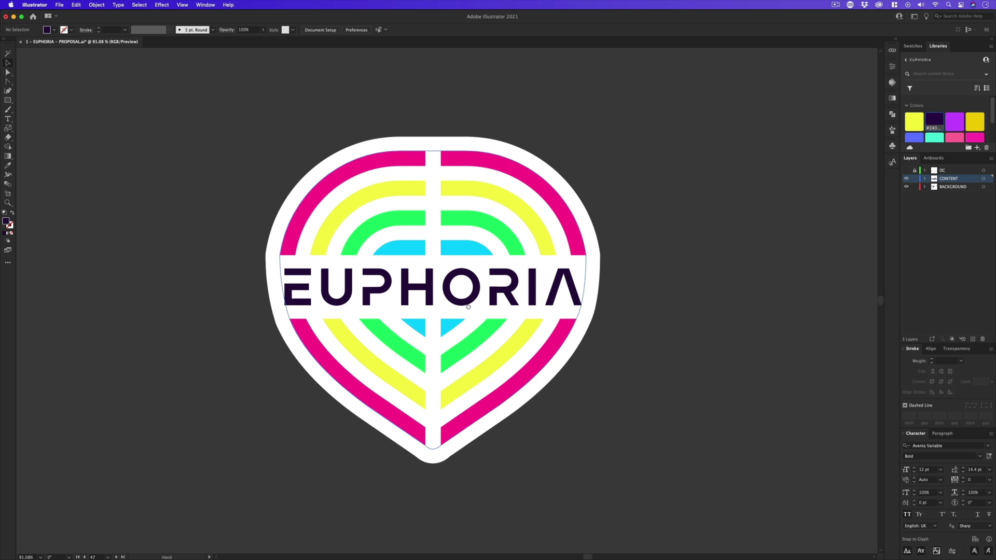
{"action": "left_click_drag", "start_coordinate": [455, 309], "coordinate": [451, 283]}
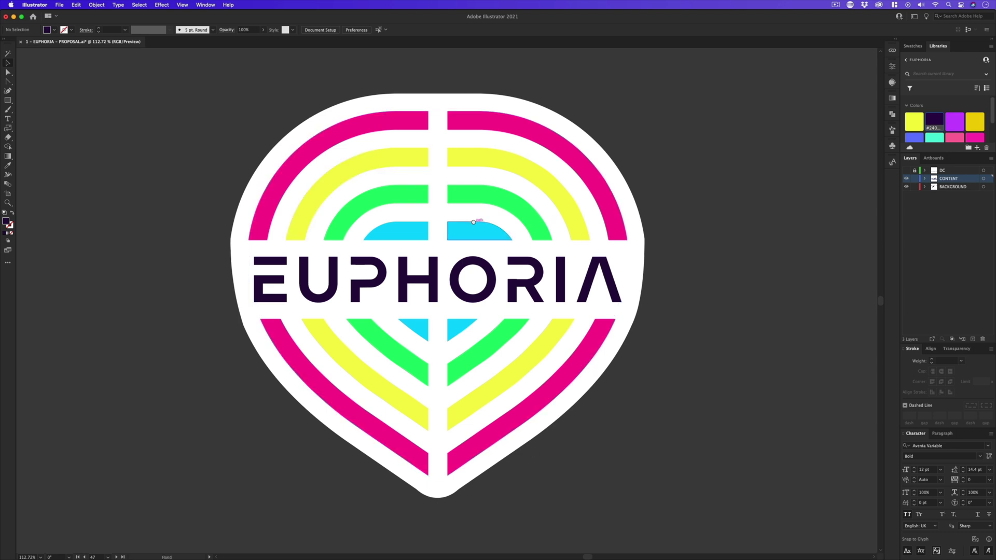
{"action": "scroll", "coordinate": [478, 157], "scroll_direction": "left", "scroll_amount": 2}
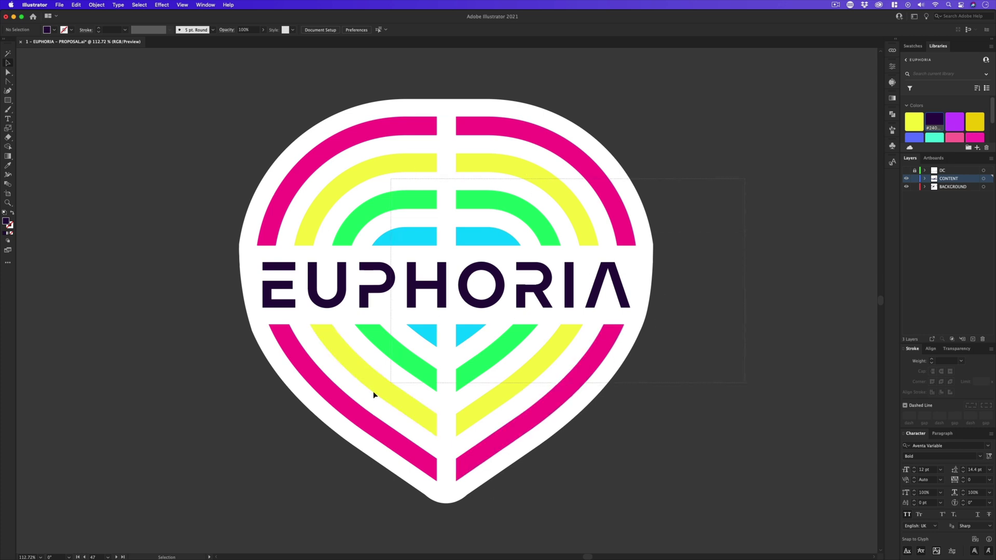
- Select and copy the whole sticker artwork, switch to Photoshop, and paste it into the Front Sticker smart object
{"action": "left_click", "coordinate": [422, 418]}
{"action": "left_click", "coordinate": [709, 310]}
{"action": "left_click", "coordinate": [425, 429]}
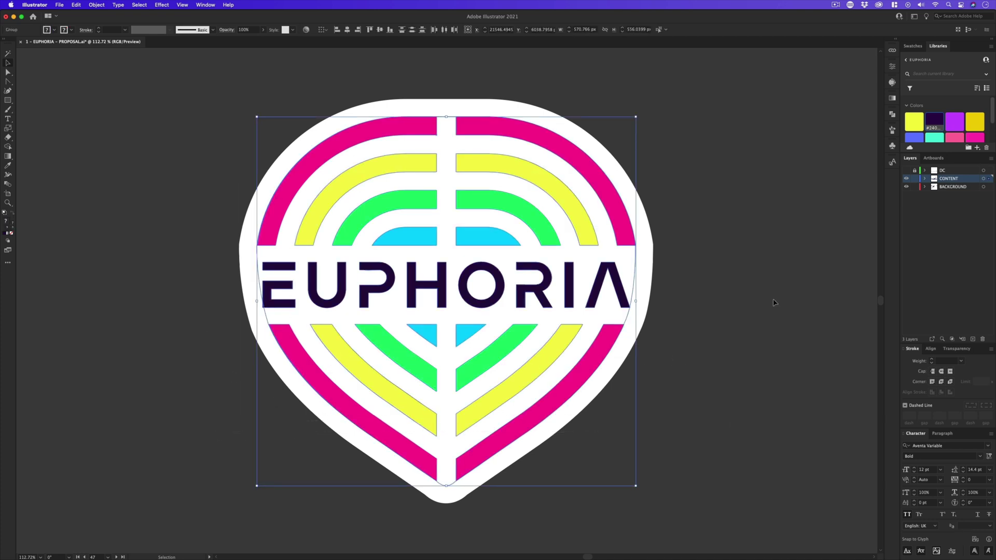
{"action": "key", "text": "a"}
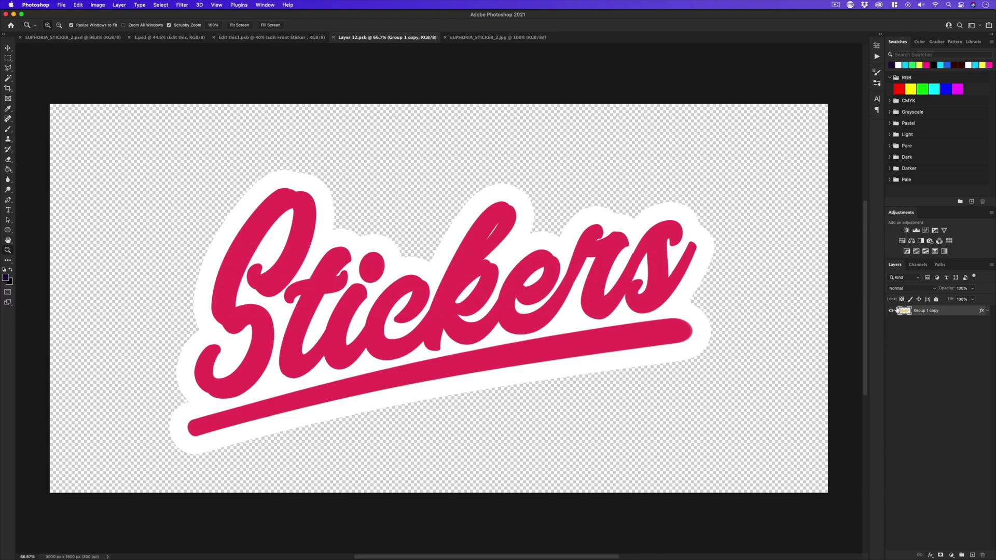
{"action": "key", "text": "super+v"}
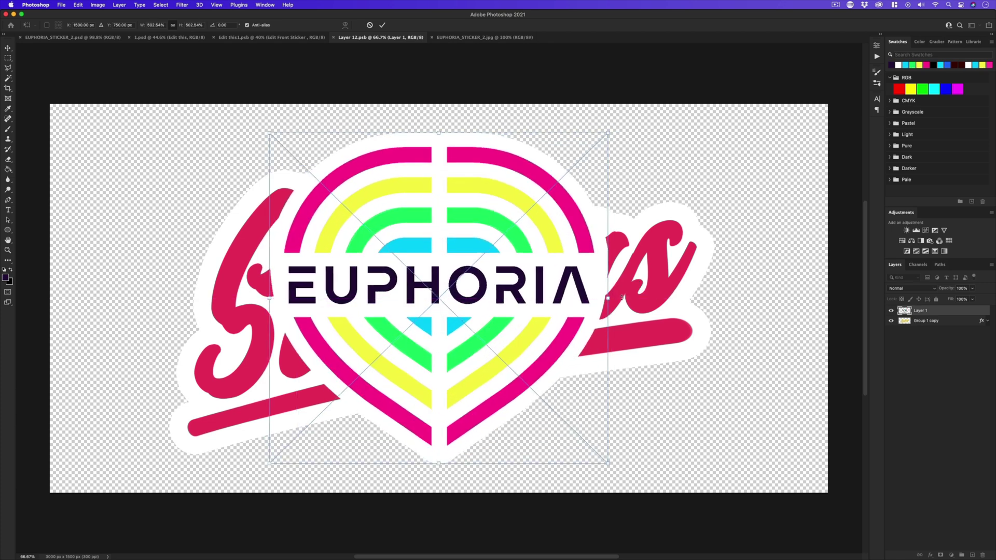
- Rotate the pasted emblem slightly counterclockwise, hide the Group 1 copy layer, and save and close the smart object
{"action": "left_click_drag", "start_coordinate": [622, 298], "coordinate": [628, 261]}
{"action": "key", "text": "Return"}
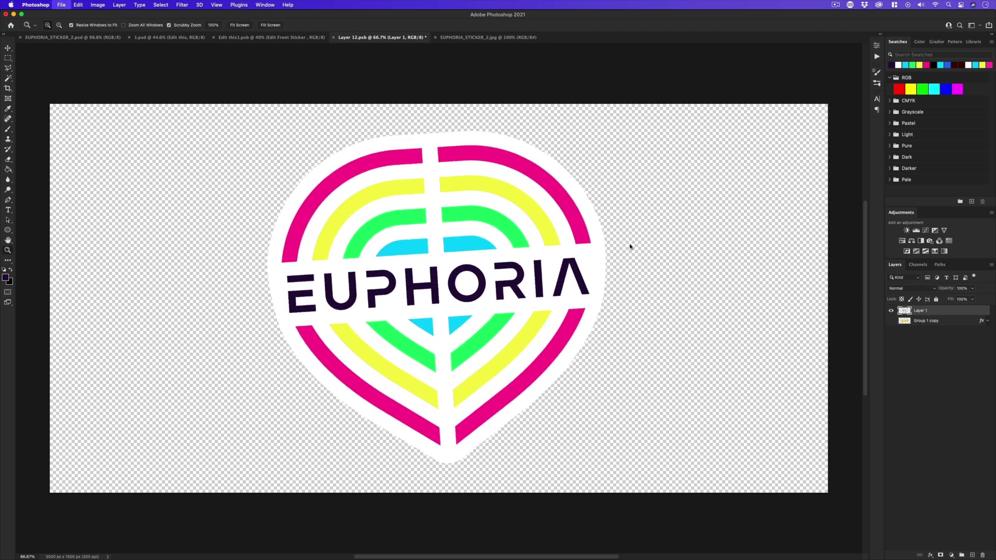
{"action": "key", "text": "super+w"}
{"action": "key", "text": "Return"}
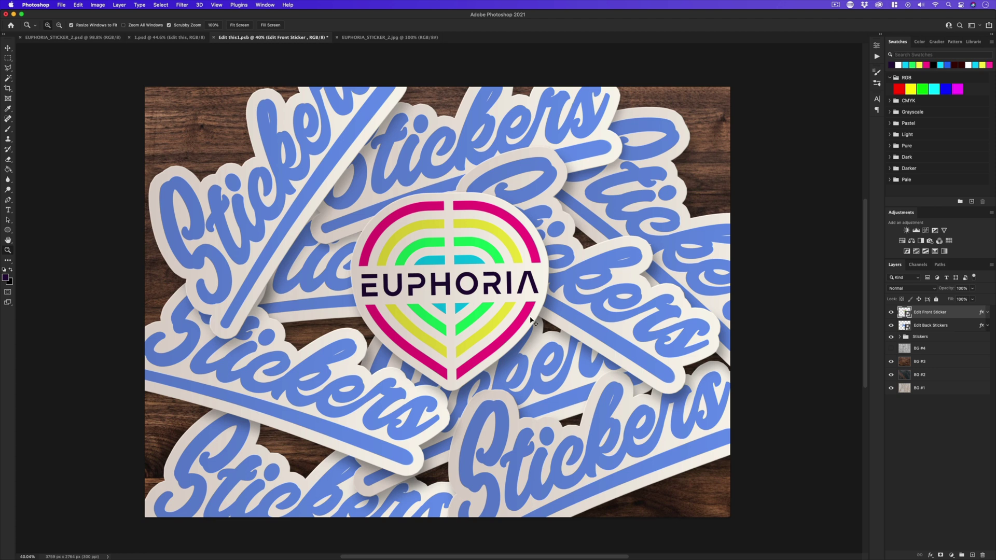
- Open the Edit Back Stickers smart object
{"action": "key", "text": "v"}
{"action": "left_click", "coordinate": [942, 325]}
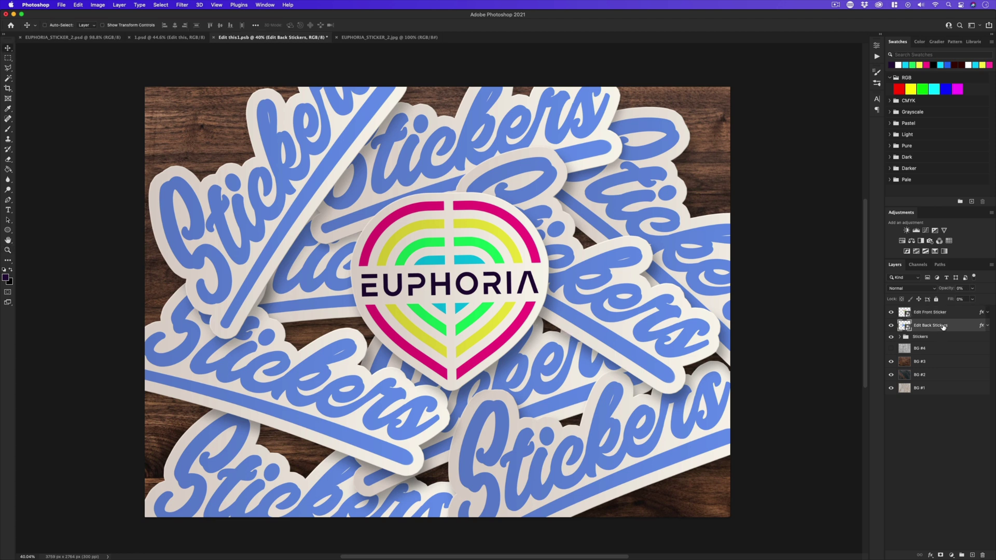
{"action": "double_click", "coordinate": [904, 325]}
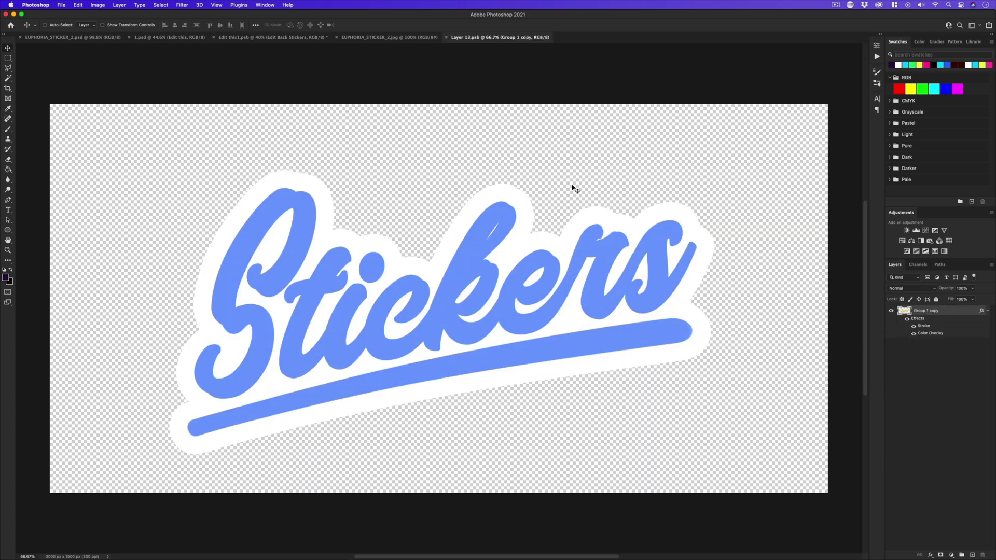
- Paste the emblem as pixels into the back sticker artwork, enlarge it, hide the Group 1 copy layer, and save and close the smart object
{"action": "key", "text": "ctrl+v"}
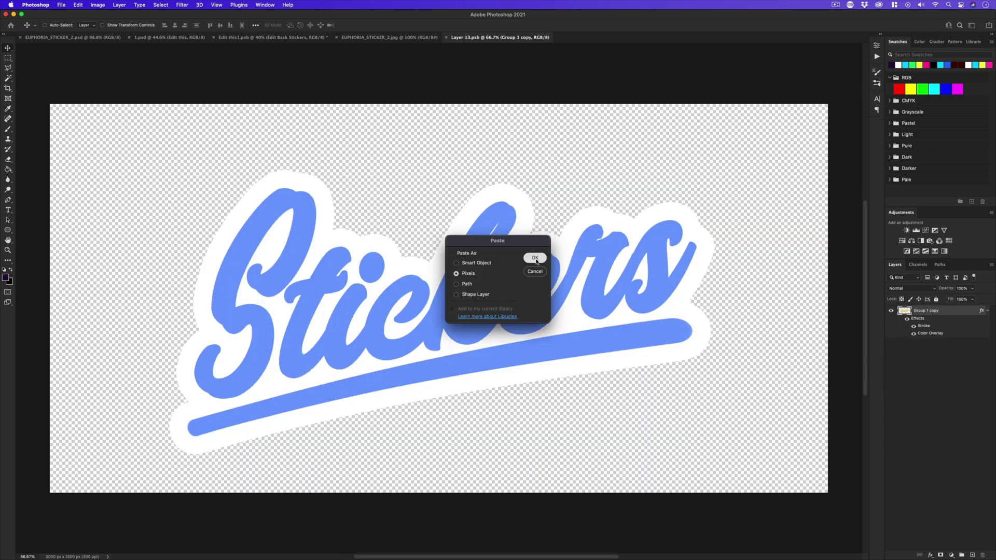
{"action": "left_click", "coordinate": [533, 257]}
{"action": "left_click_drag", "start_coordinate": [473, 298], "coordinate": [625, 284]}
{"action": "key", "text": "Return"}
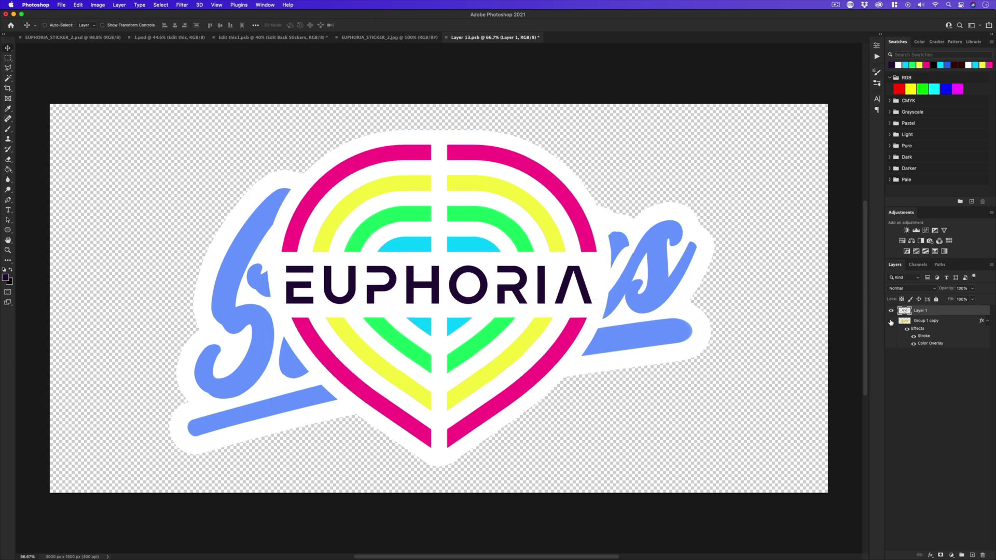
{"action": "left_click", "coordinate": [891, 321]}
{"action": "key", "text": "cmd+w"}
{"action": "left_click", "coordinate": [516, 196]}
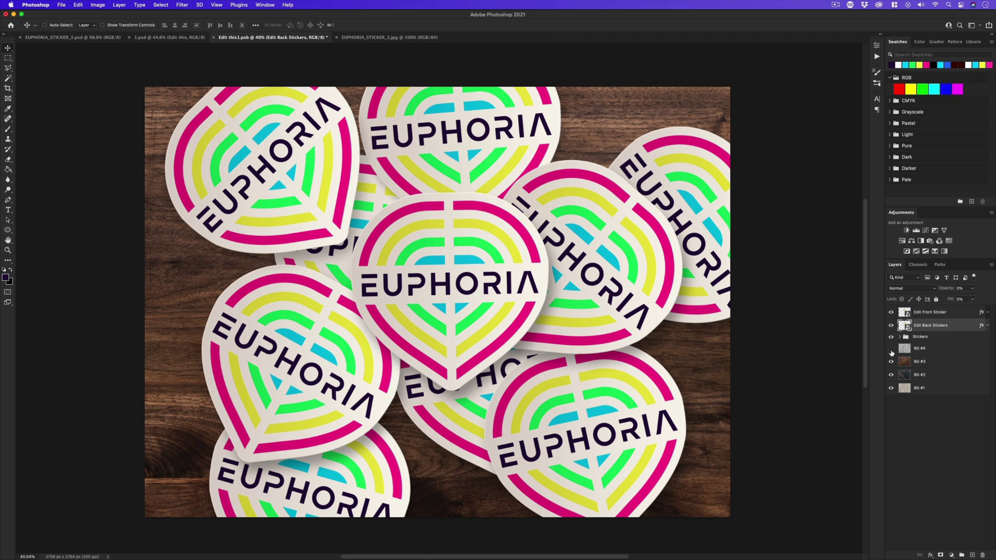
- Hide BG #4, BG #3 and BG #2 to use the light wood BG #1 background, and save and close the Edit this1.psb document
{"action": "left_click", "coordinate": [891, 349]}
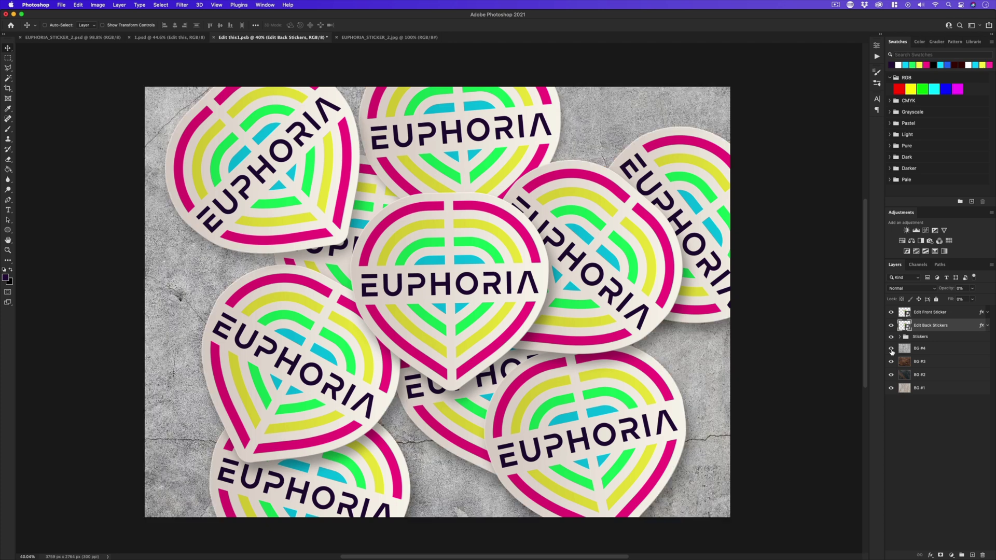
{"action": "left_click", "coordinate": [890, 362]}
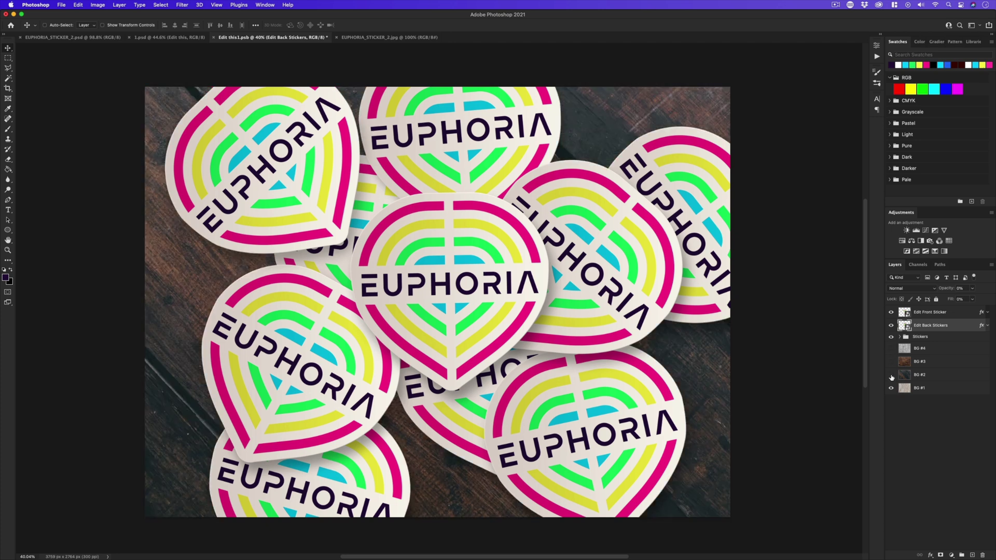
{"action": "left_click", "coordinate": [891, 377]}
{"action": "left_click", "coordinate": [891, 376]}
{"action": "left_click", "coordinate": [892, 376]}
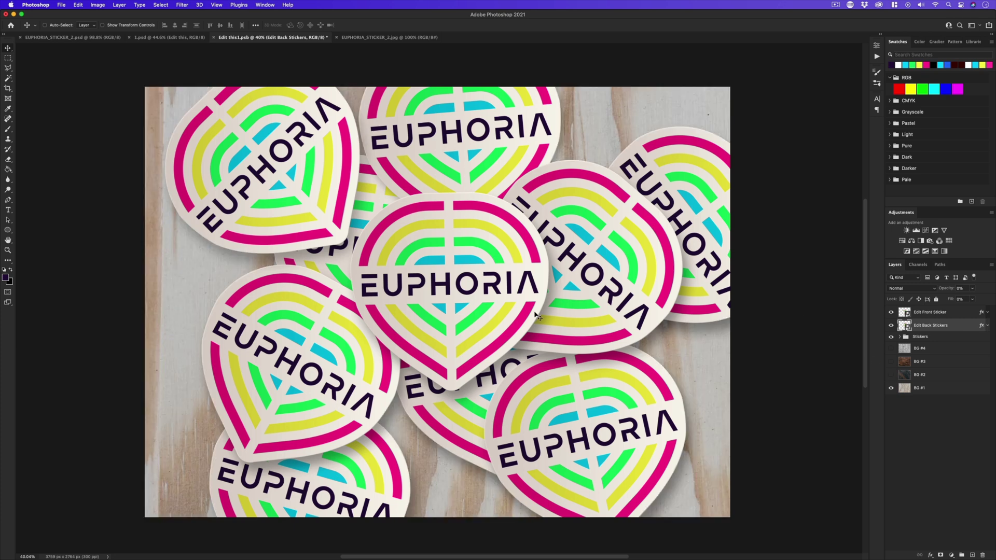
{"action": "key", "text": "super+w"}
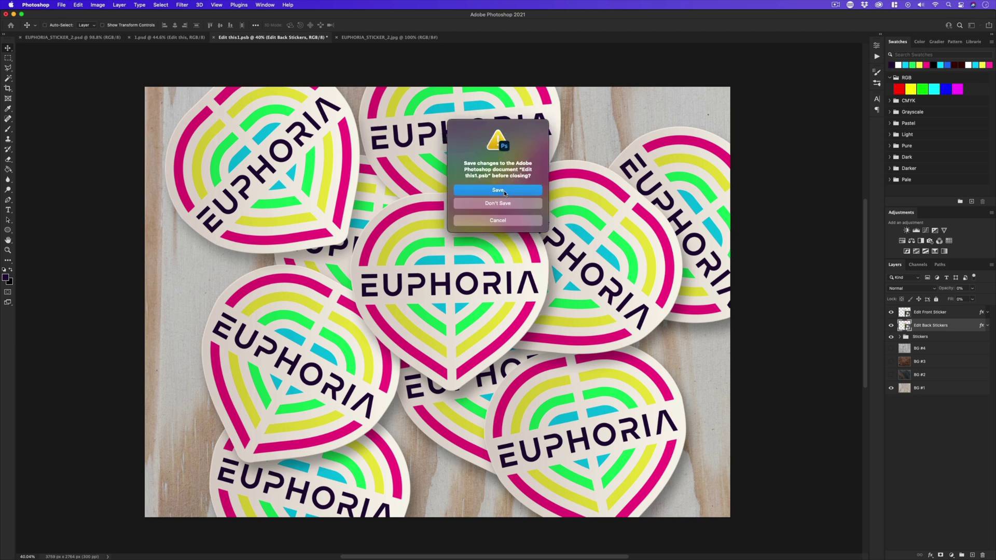
{"action": "left_click", "coordinate": [504, 191]}
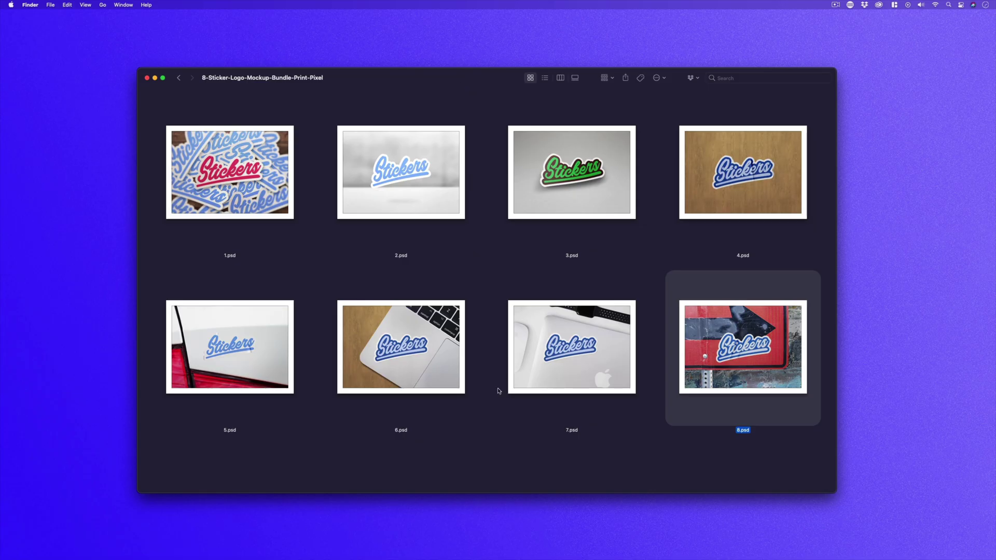
- Open the 7.psd laptop mock-up from the sticker bundle folder and open its Edit this smart object
{"action": "left_click", "coordinate": [514, 464]}
{"action": "left_click", "coordinate": [534, 329]}
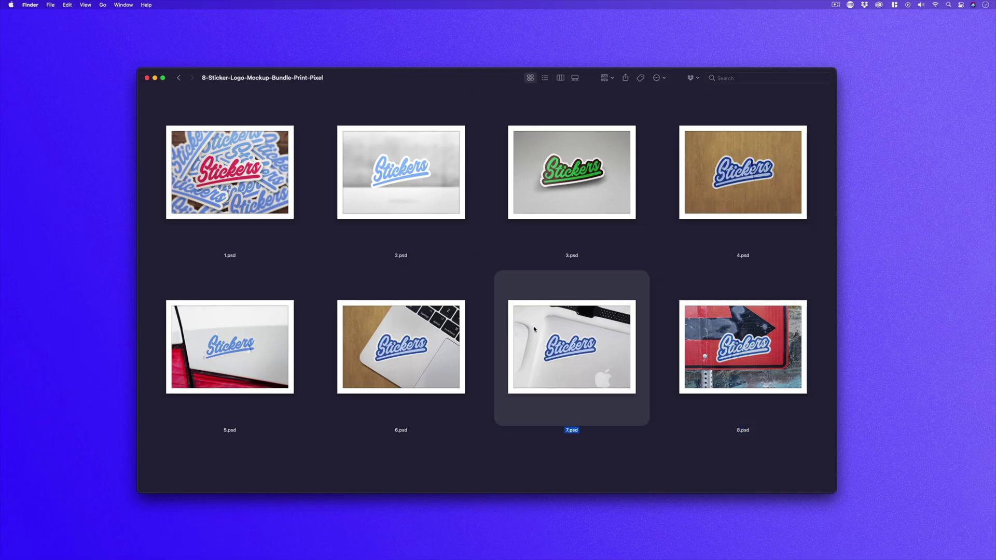
{"action": "double_click", "coordinate": [560, 341]}
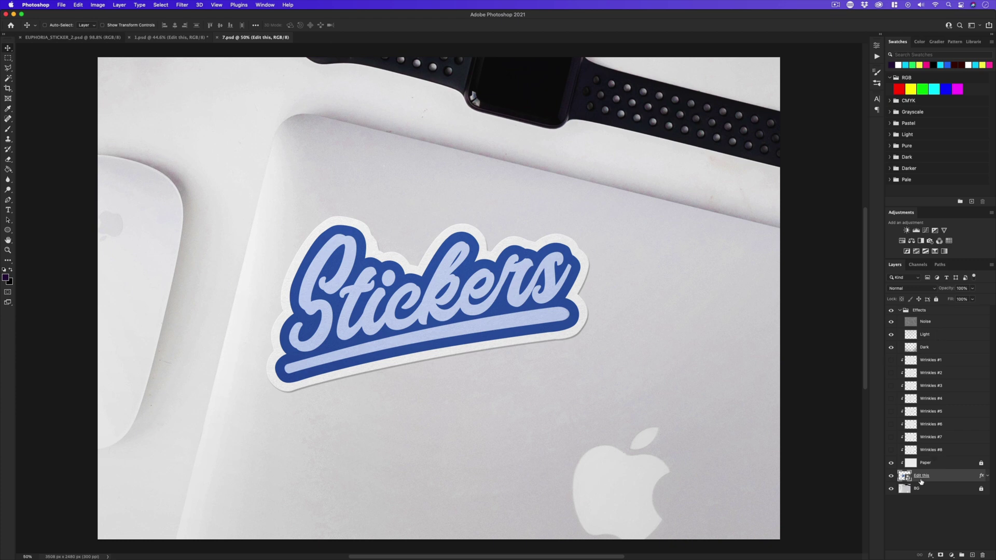
{"action": "double_click", "coordinate": [903, 476]}
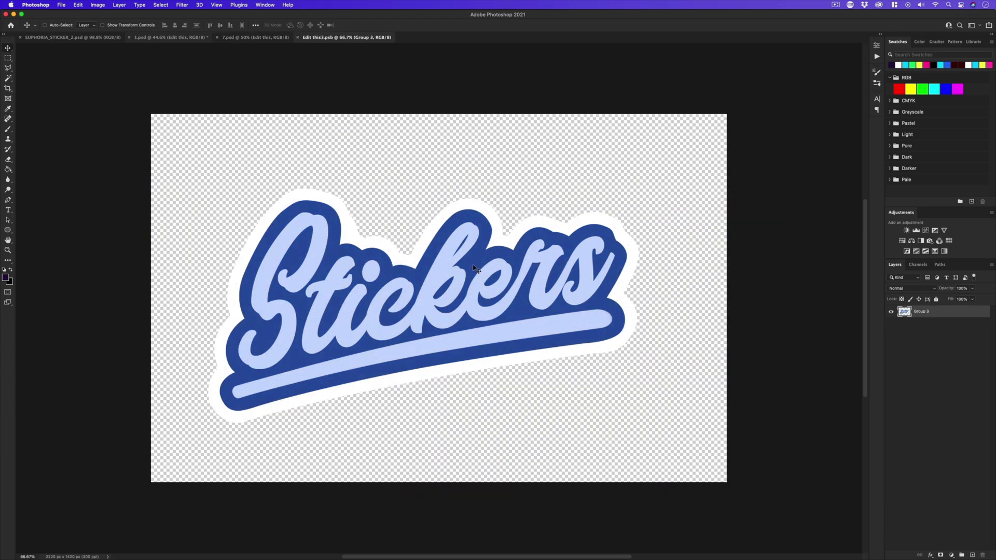
- Paste the EUPHORIA wordmark sticker as pixels, enlarge it across the Stickers artwork, and rotate it slightly counterclockwise
{"action": "key", "text": "z"}
{"action": "left_click_drag", "start_coordinate": [442, 264], "coordinate": [451, 258]}
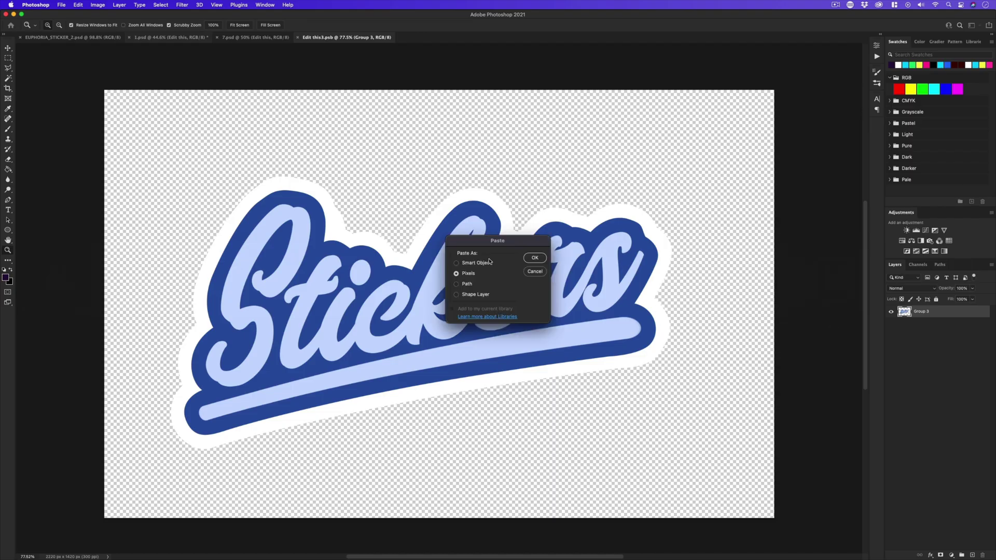
{"action": "left_click", "coordinate": [534, 258]}
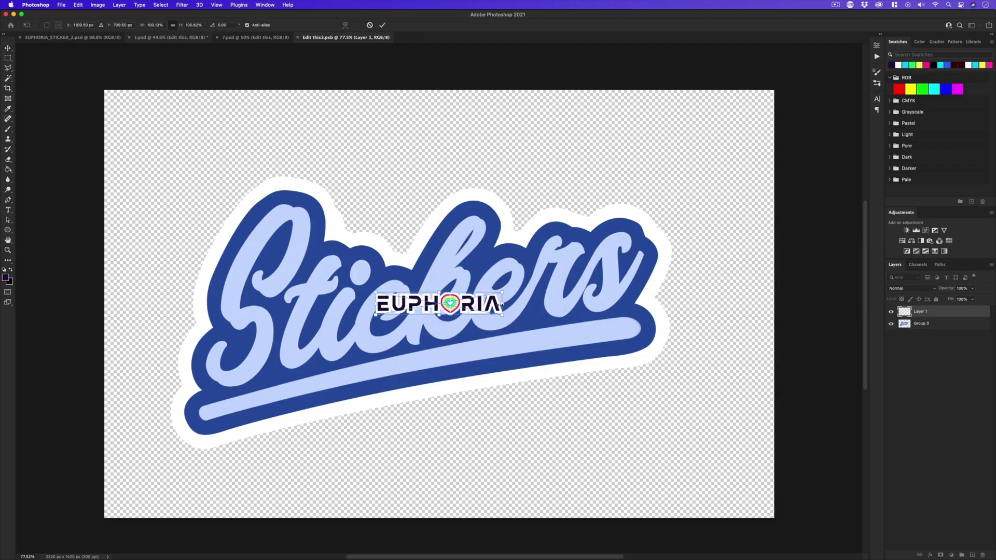
{"action": "left_click_drag", "start_coordinate": [502, 304], "coordinate": [657, 304]}
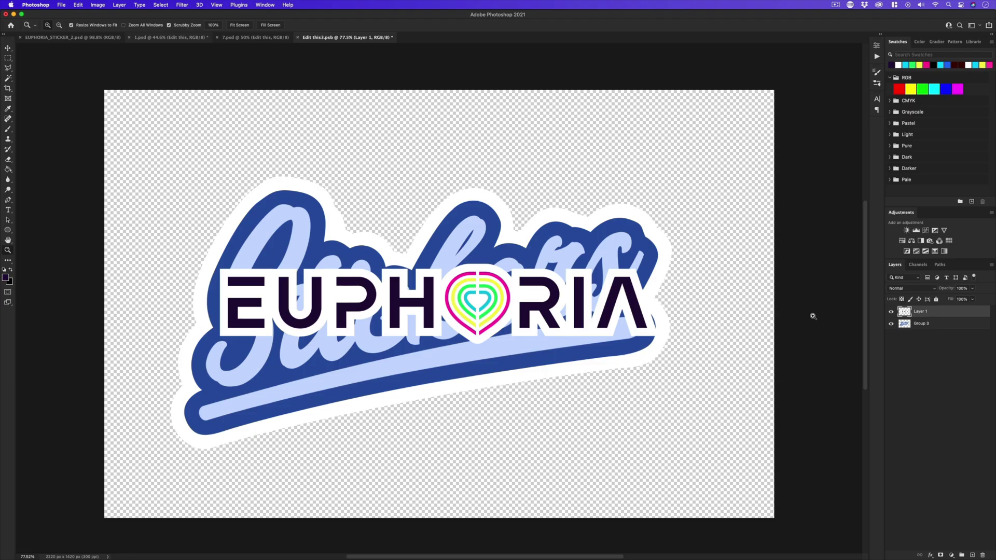
{"action": "left_click_drag", "start_coordinate": [689, 285], "coordinate": [691, 254]}
{"action": "key", "text": "Return"}
- Paste the heart emblem sticker as pixels, enlarge it, tilt it clockwise, and place it above the start of the wordmark
{"action": "key", "text": "super+v"}
{"action": "left_click", "coordinate": [534, 257]}
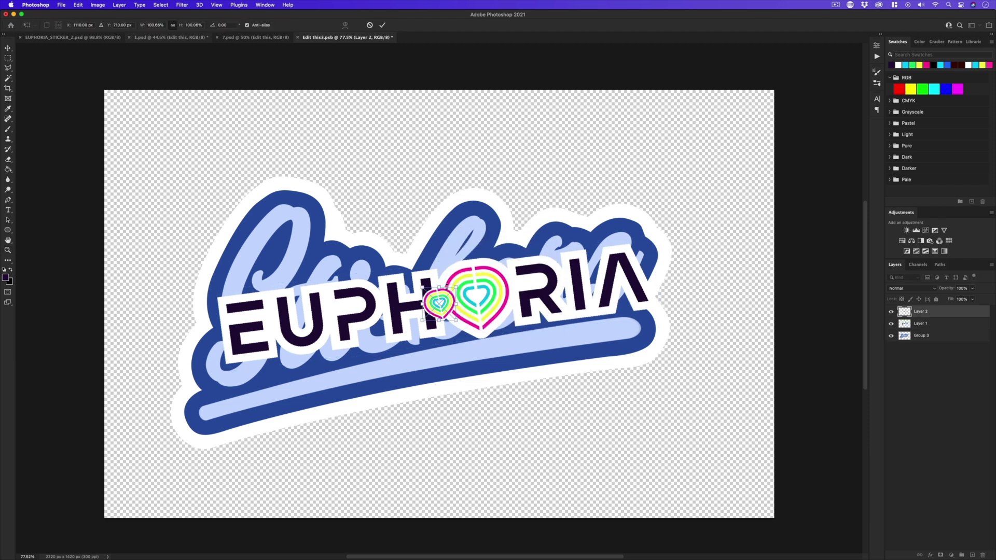
{"action": "left_click_drag", "start_coordinate": [477, 278], "coordinate": [337, 192]}
{"action": "key", "text": "Return"}
- Hide the Group 3 layer, and save and close the Edit this3.psb smart object
{"action": "key", "text": "z"}
{"action": "left_click", "coordinate": [892, 337]}
{"action": "key", "text": "super+w"}
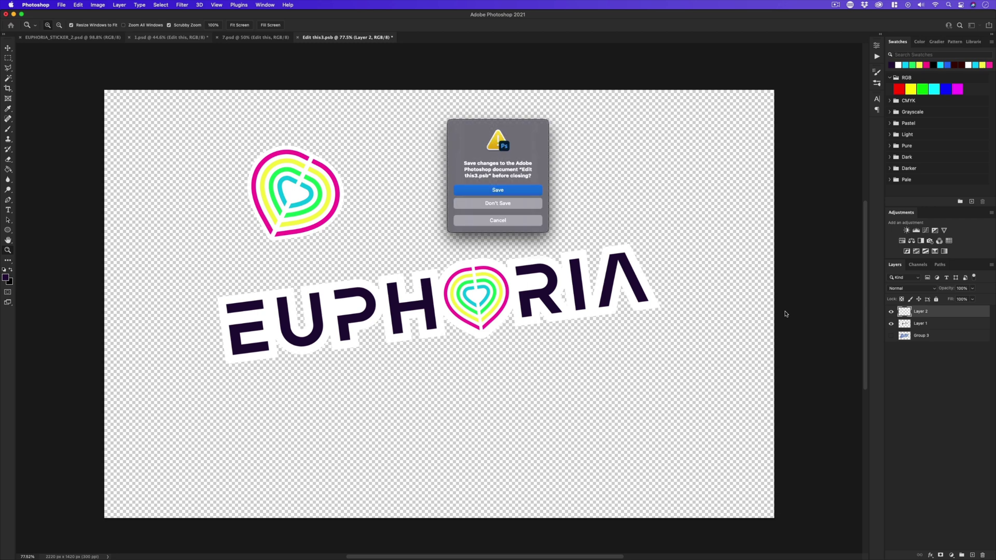
{"action": "key", "text": "Return"}
- Preview the Wrinkles #1 to #6 overlays one at a time on the laptop stickers, and turn on Wrinkles #7
{"action": "key", "text": "v"}
{"action": "key", "text": "z"}
{"action": "left_click_drag", "start_coordinate": [455, 268], "coordinate": [473, 238]}
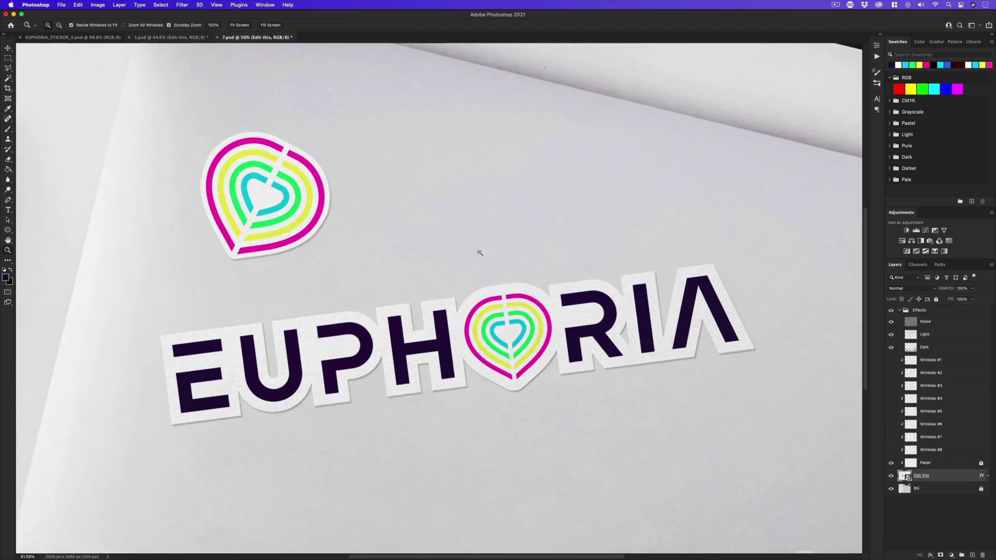
{"action": "left_click", "coordinate": [892, 360]}
{"action": "left_click", "coordinate": [891, 360]}
{"action": "left_click", "coordinate": [892, 373]}
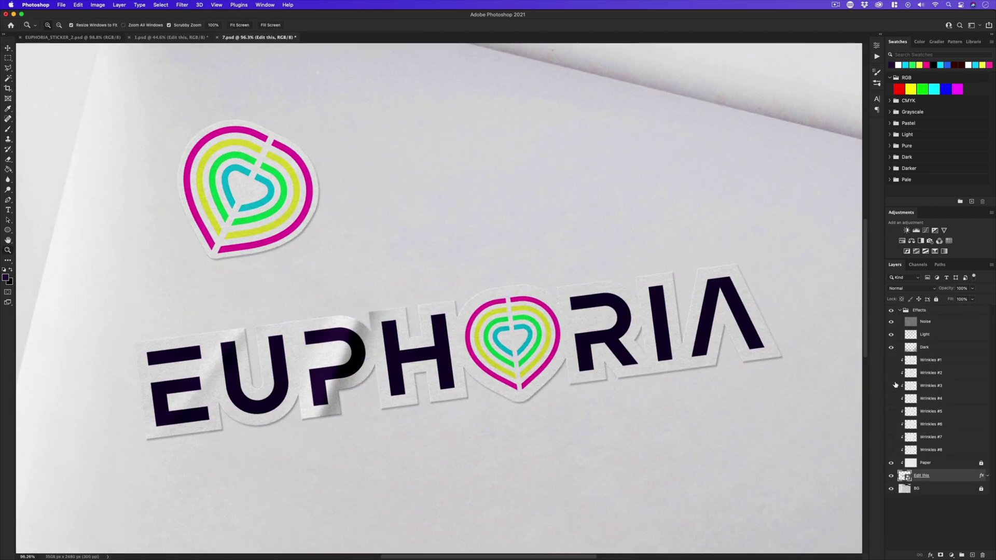
{"action": "left_click", "coordinate": [891, 386]}
{"action": "left_click", "coordinate": [891, 386]}
{"action": "left_click", "coordinate": [891, 399]}
{"action": "left_click", "coordinate": [892, 399]}
{"action": "left_click", "coordinate": [892, 412]}
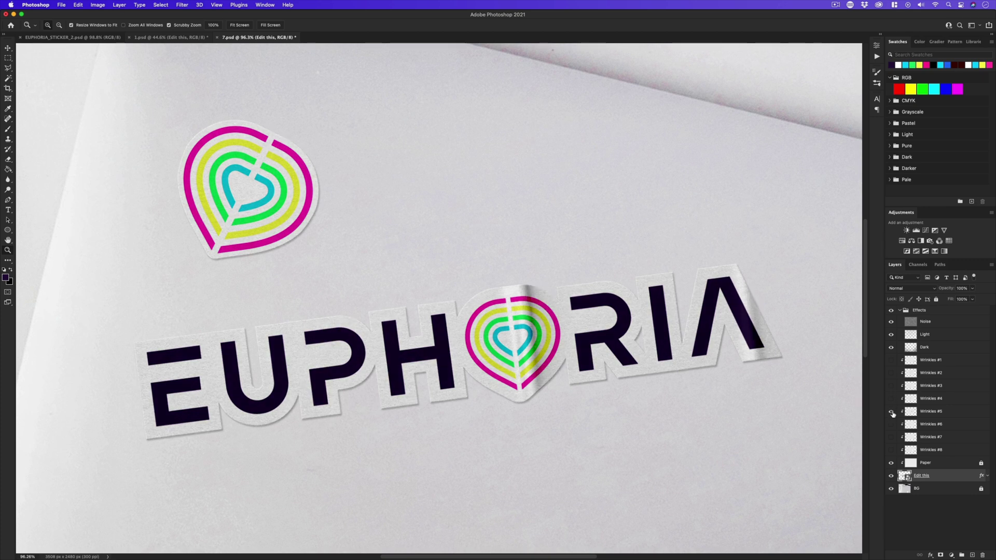
{"action": "left_click", "coordinate": [891, 412]}
{"action": "left_click", "coordinate": [892, 424]}
{"action": "left_click", "coordinate": [891, 424]}
{"action": "left_click", "coordinate": [891, 437]}
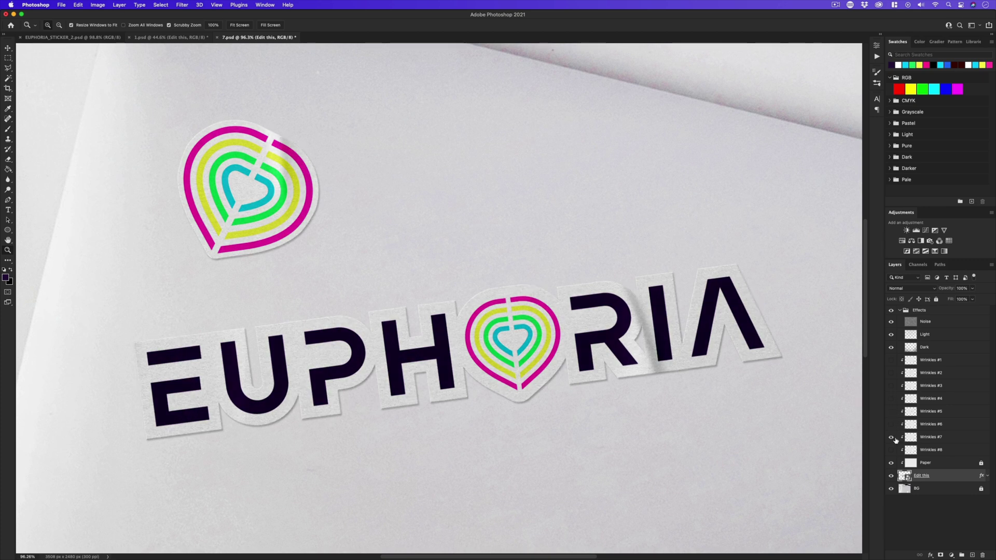
{"action": "left_click_drag", "start_coordinate": [546, 235], "coordinate": [530, 250]}
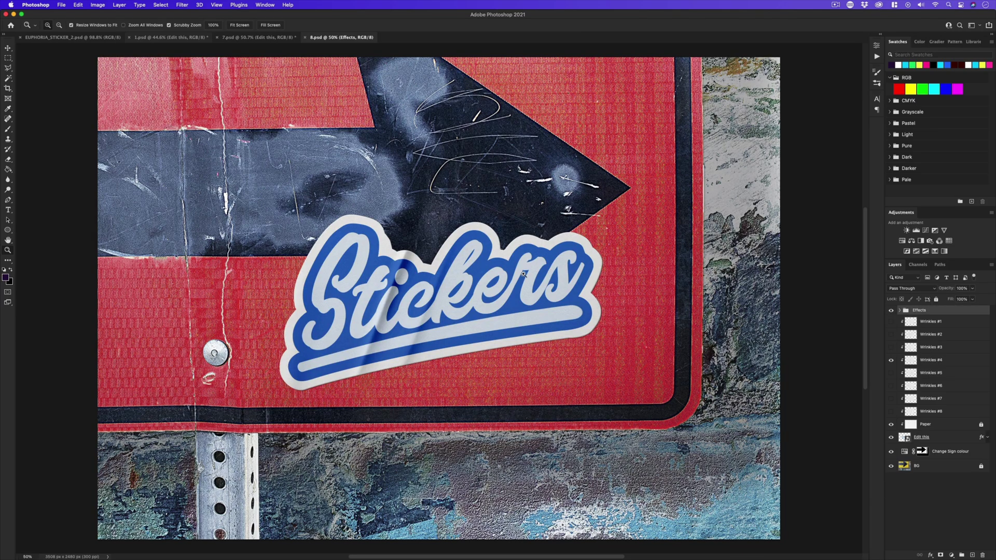
- In the 8.psd sign mock-up, hide Wrinkles #4, preview other wrinkle overlays one at a time, and turn on Wrinkles #8
{"action": "key", "text": "v"}
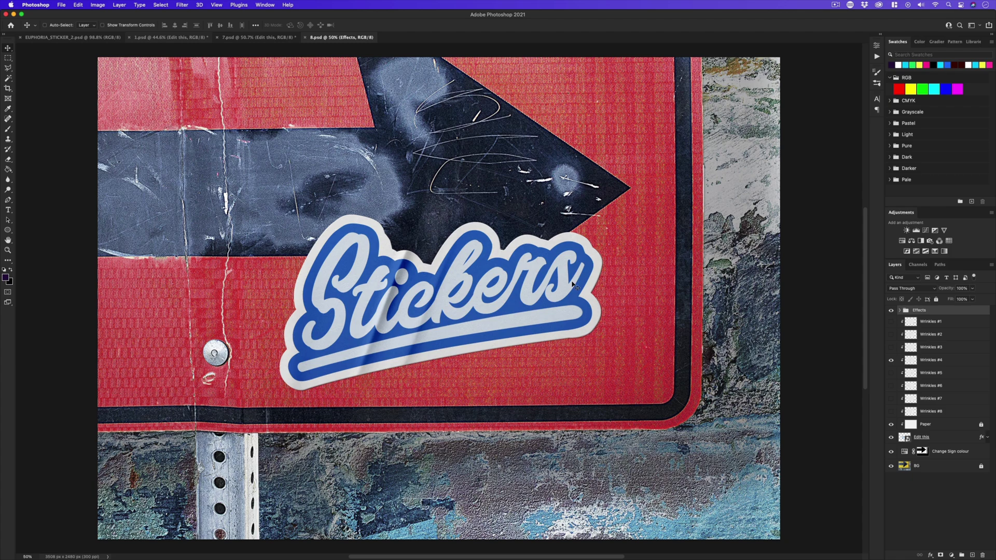
{"action": "key", "text": "z"}
{"action": "left_click_drag", "start_coordinate": [437, 318], "coordinate": [512, 306]}
{"action": "left_click", "coordinate": [891, 360]}
{"action": "left_click", "coordinate": [891, 321]}
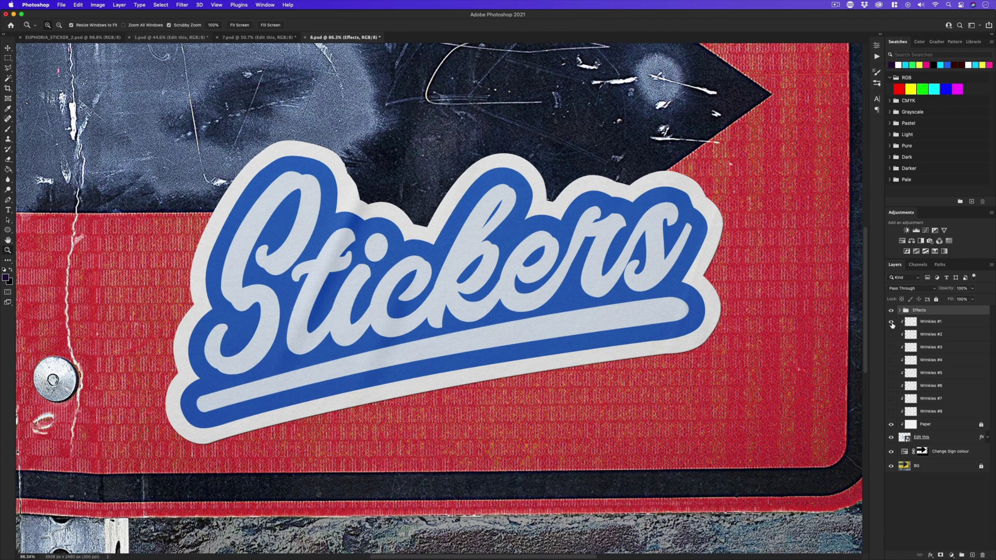
{"action": "left_click", "coordinate": [891, 322]}
{"action": "left_click", "coordinate": [891, 335]}
{"action": "left_click", "coordinate": [892, 335]}
{"action": "left_click", "coordinate": [891, 347]}
{"action": "left_click", "coordinate": [891, 348]}
{"action": "left_click", "coordinate": [891, 386]}
{"action": "left_click", "coordinate": [892, 386]}
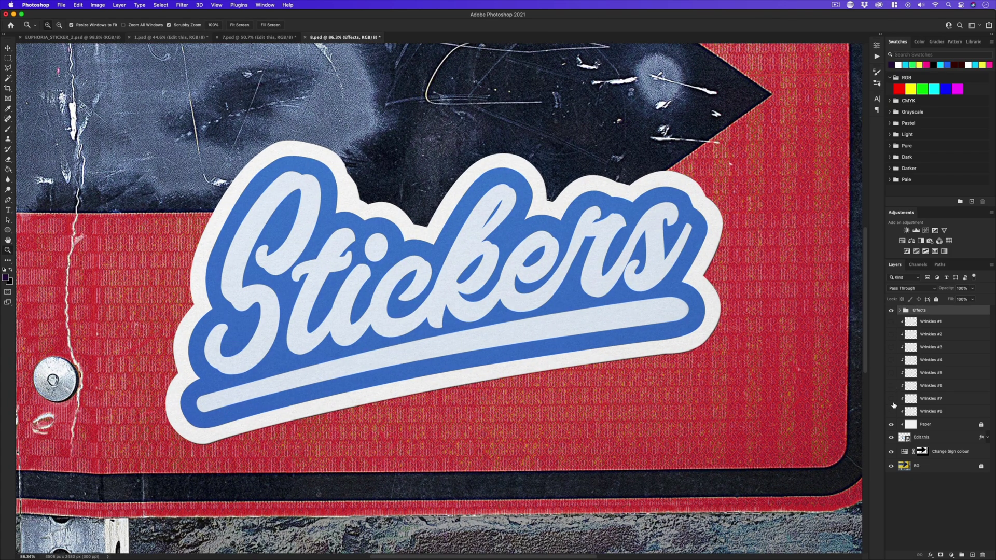
{"action": "left_click", "coordinate": [891, 399]}
{"action": "left_click", "coordinate": [891, 398]}
{"action": "left_click", "coordinate": [891, 411]}
{"action": "left_click", "coordinate": [891, 411]}
{"action": "left_click", "coordinate": [892, 411]}
{"action": "left_click_drag", "start_coordinate": [726, 156], "coordinate": [633, 155]}
{"action": "left_click_drag", "start_coordinate": [633, 156], "coordinate": [519, 242]}
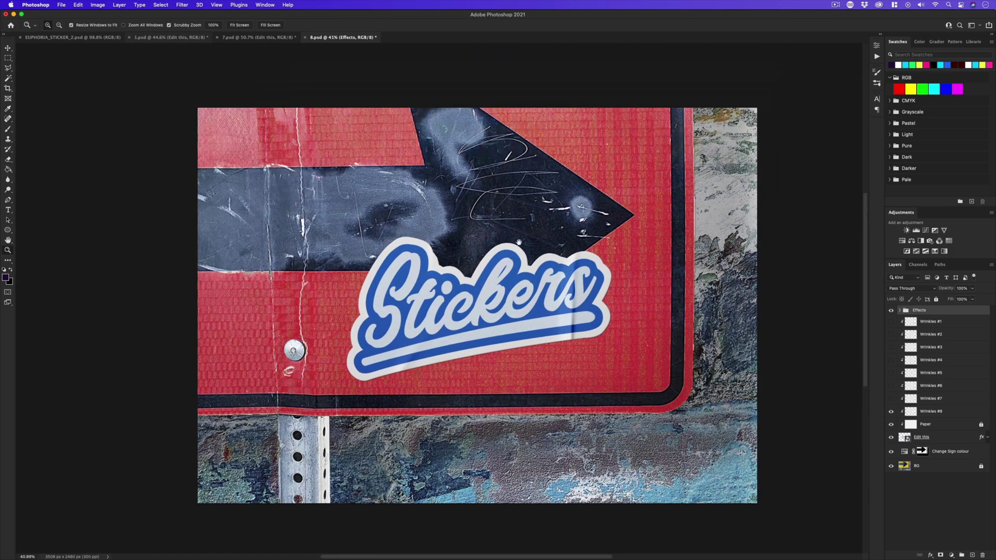
- Recolour the street sign bright green by shifting the hue of the Change Sign colour adjustment layer
{"action": "left_click", "coordinate": [903, 452]}
{"action": "double_click", "coordinate": [903, 452]}
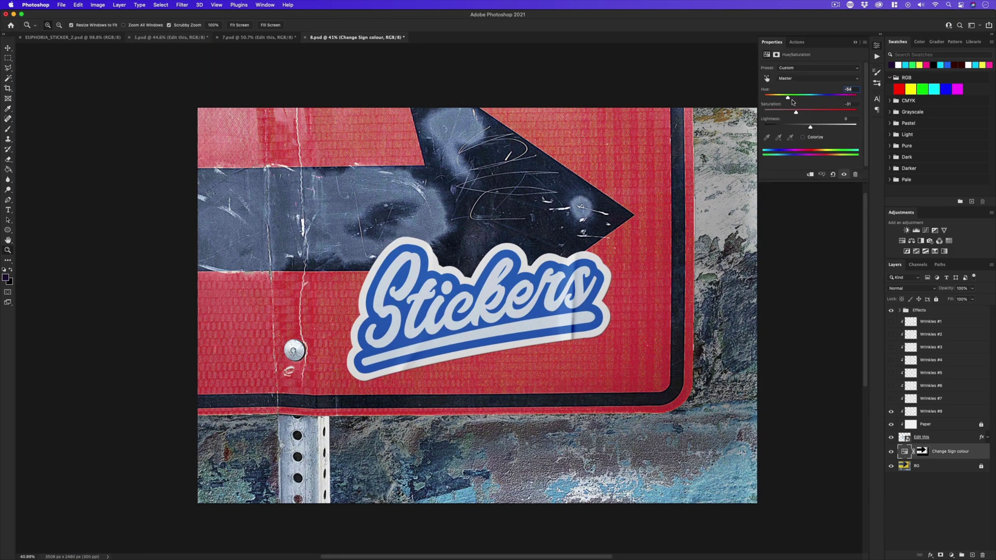
{"action": "left_click_drag", "start_coordinate": [810, 96], "coordinate": [841, 105]}
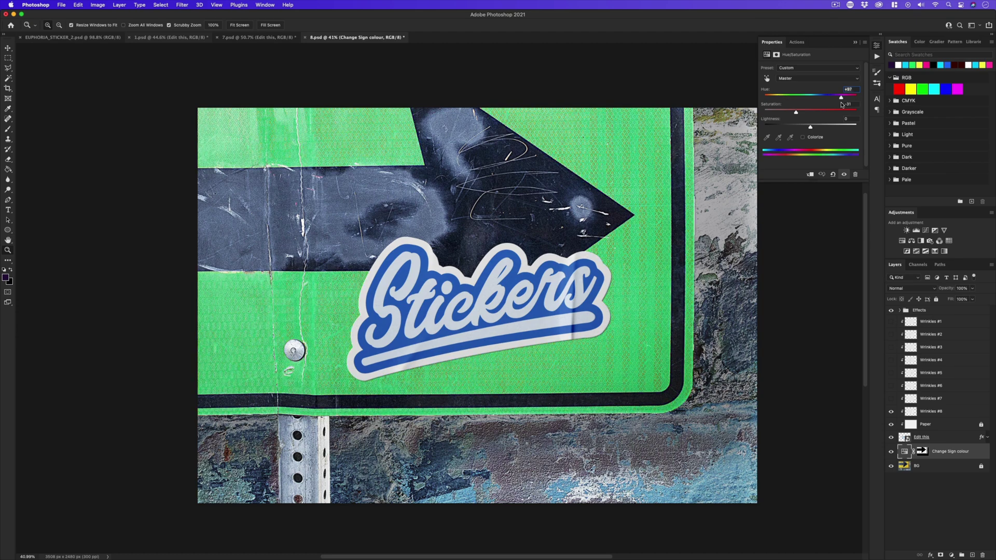
{"action": "left_click", "coordinate": [855, 42]}
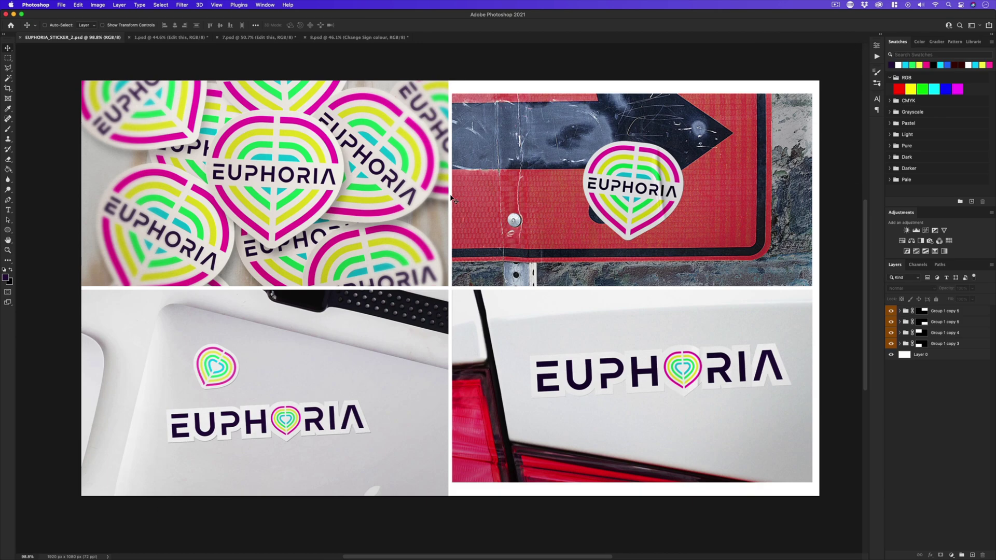
- Examine the four-image sticker collage, first in Photoshop and in the Illustrator proposal, and look over all proposal artboards
{"action": "scroll", "coordinate": [451, 198], "scroll_direction": "up", "scroll_amount": 2}
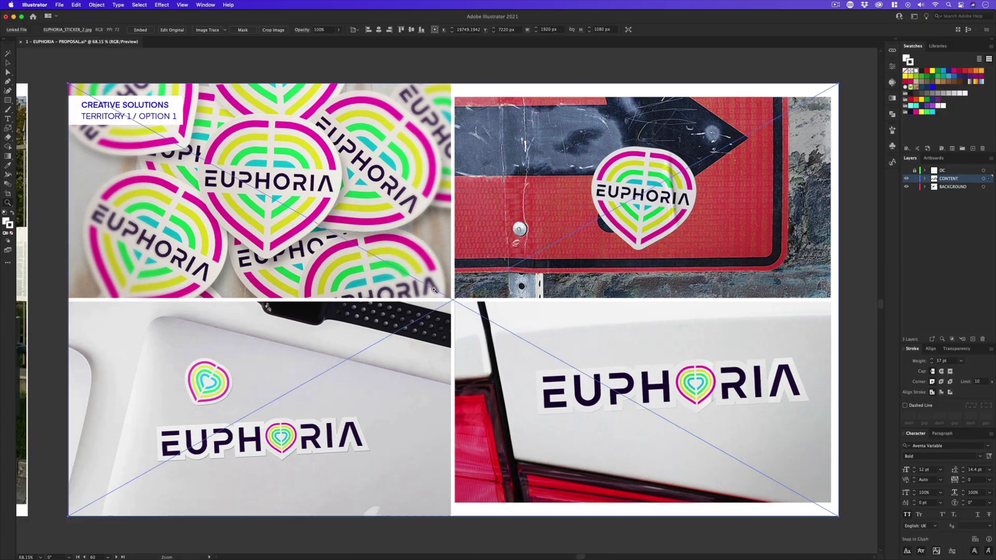
{"action": "left_click", "coordinate": [493, 263], "text": "alt"}
{"action": "left_click", "coordinate": [497, 264], "text": "alt"}
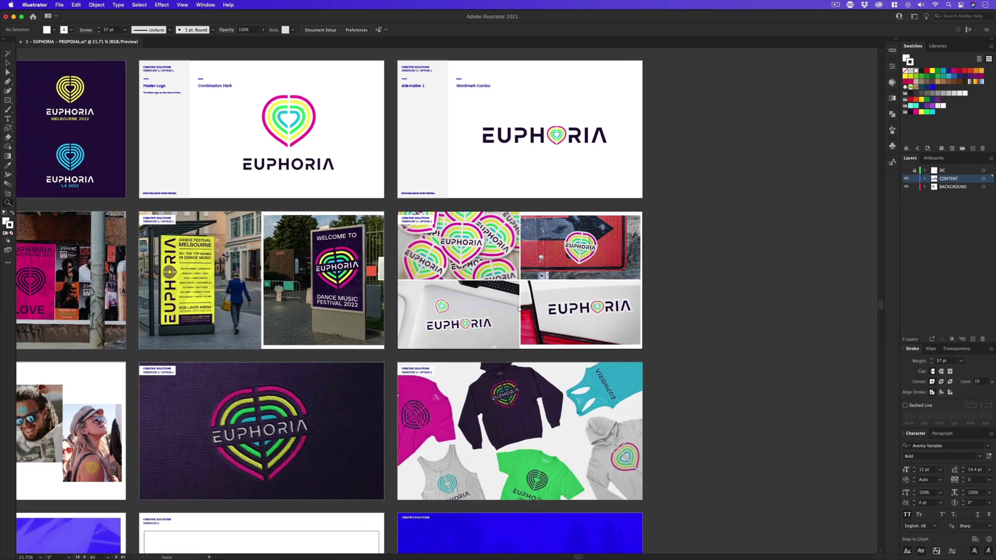
{"action": "left_click", "coordinate": [514, 268], "text": "alt"}
{"action": "left_click", "coordinate": [532, 273], "text": "alt"}
{"action": "left_click", "coordinate": [547, 277], "text": "alt"}
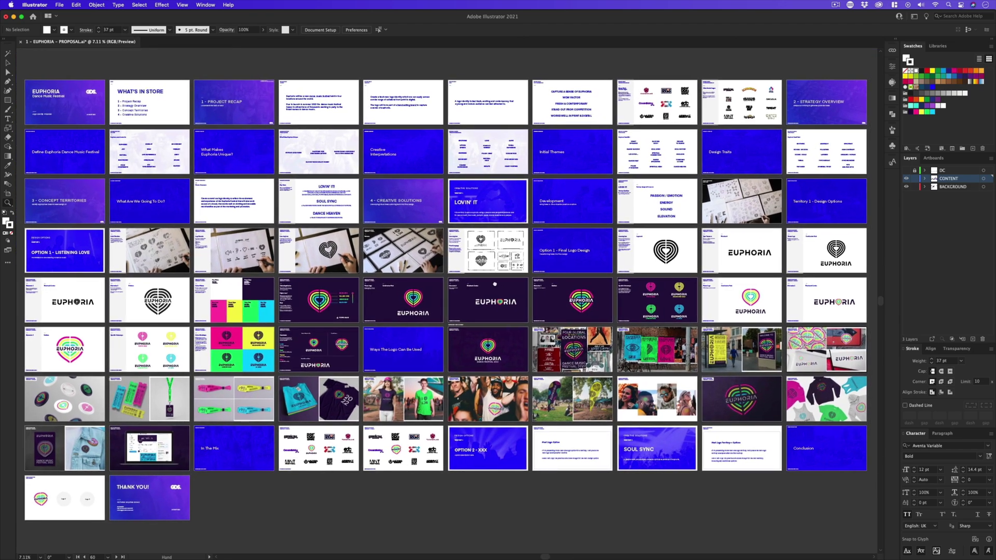
{"action": "key", "text": "v"}
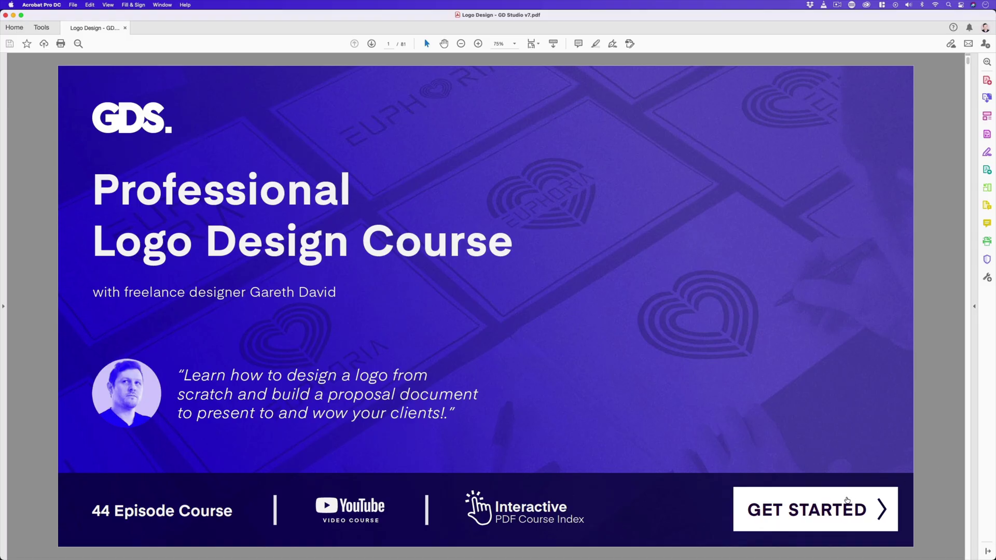
- In the course PDF in Acrobat, go through the course index and Tools & Assets to the In-Situ Visual Templates link
{"action": "left_click", "coordinate": [846, 500]}
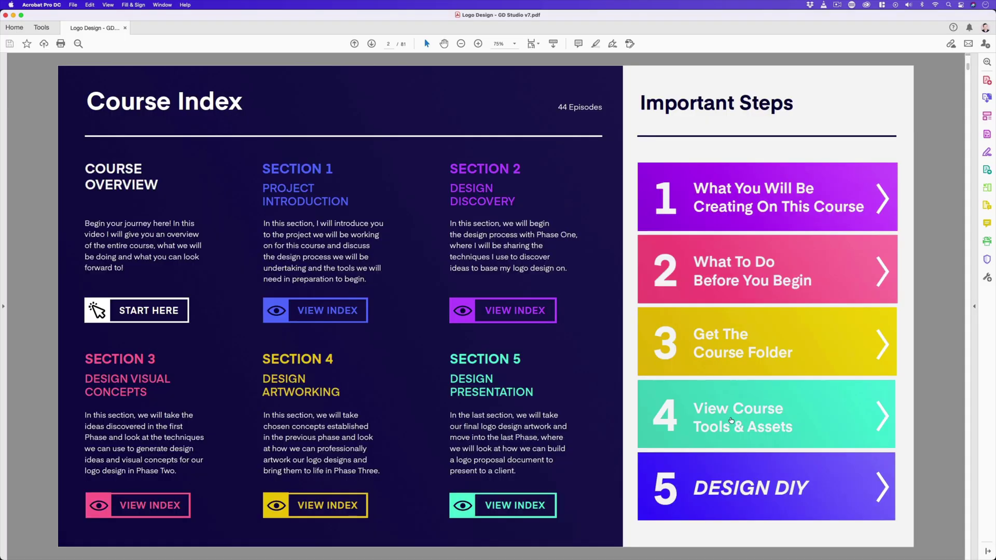
{"action": "left_click", "coordinate": [730, 418]}
{"action": "left_click", "coordinate": [438, 254]}
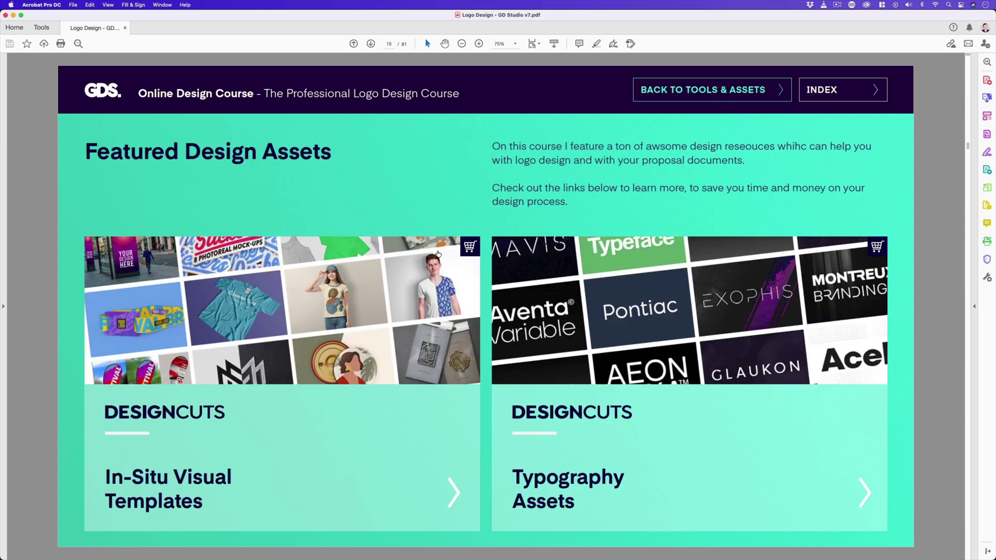
{"action": "left_click", "coordinate": [298, 314]}
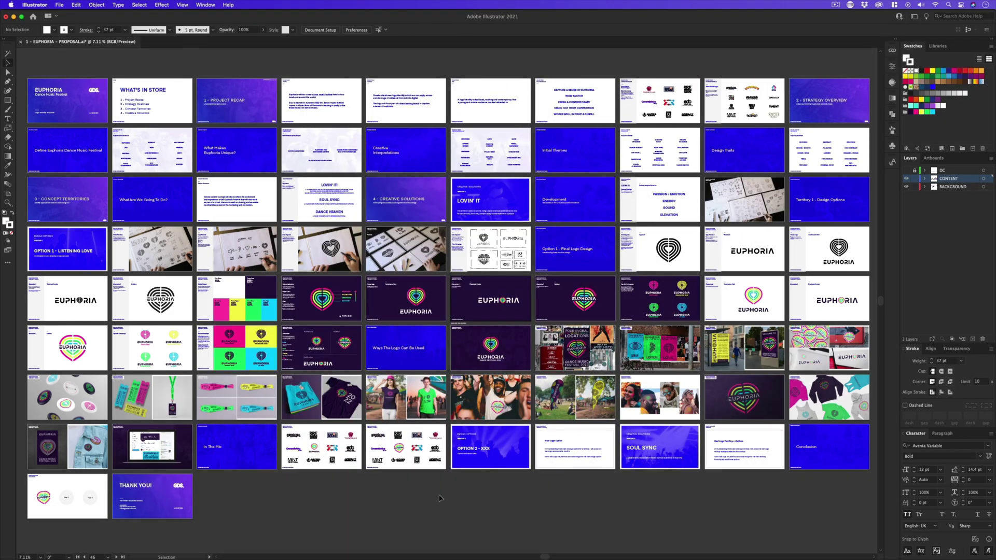
- Return to the Illustrator proposal and examine the T-shirt mock-up artboards, from the folded shirts to the festival crowd
{"action": "key", "text": "z"}
{"action": "left_click_drag", "start_coordinate": [345, 390], "coordinate": [509, 239]}
{"action": "scroll", "coordinate": [467, 227], "scroll_direction": "up", "scroll_amount": 3}
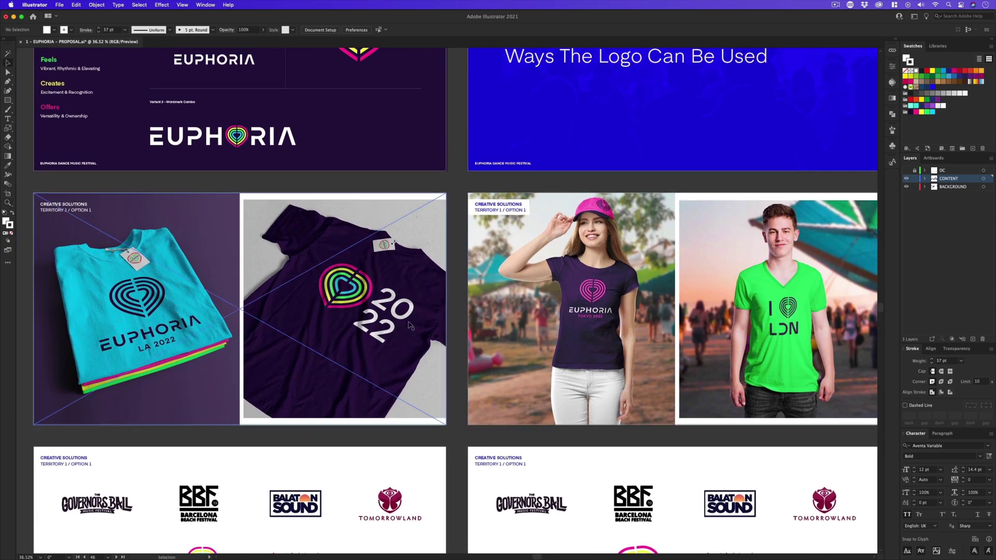
{"action": "left_click_drag", "start_coordinate": [189, 312], "coordinate": [606, 309]}
{"action": "scroll", "coordinate": [606, 309], "scroll_direction": "right", "scroll_amount": 15}
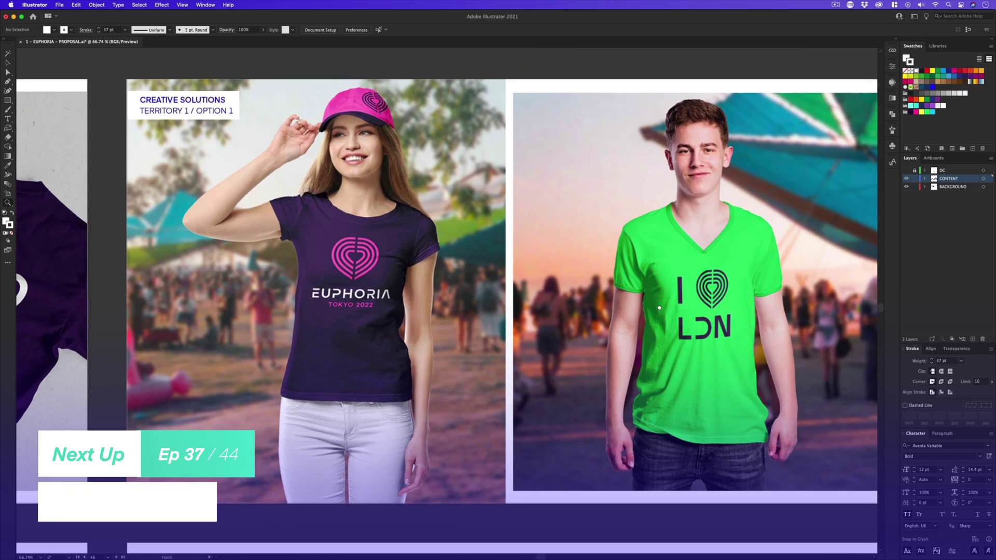
{"action": "scroll", "coordinate": [612, 311], "scroll_direction": "right", "scroll_amount": 16}
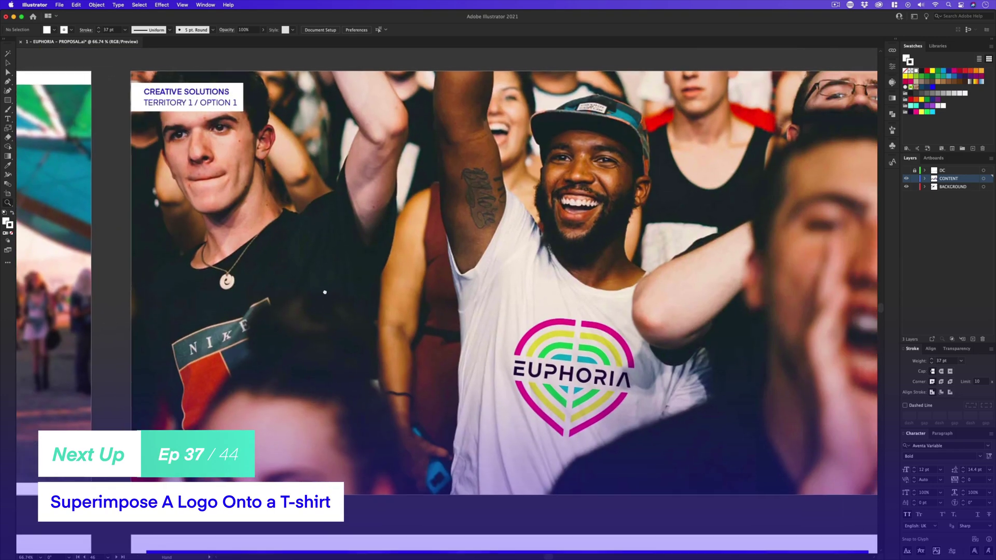
{"action": "scroll", "coordinate": [226, 334], "scroll_direction": "left", "scroll_amount": 16}
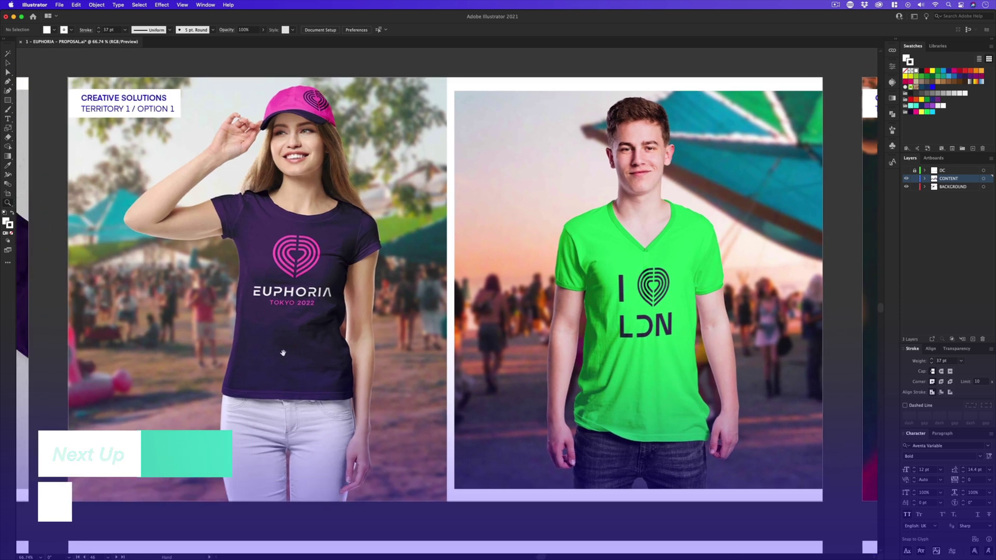
{"action": "scroll", "coordinate": [323, 351], "scroll_direction": "left", "scroll_amount": 16}
{"action": "left_click_drag", "start_coordinate": [568, 363], "coordinate": [565, 360]}
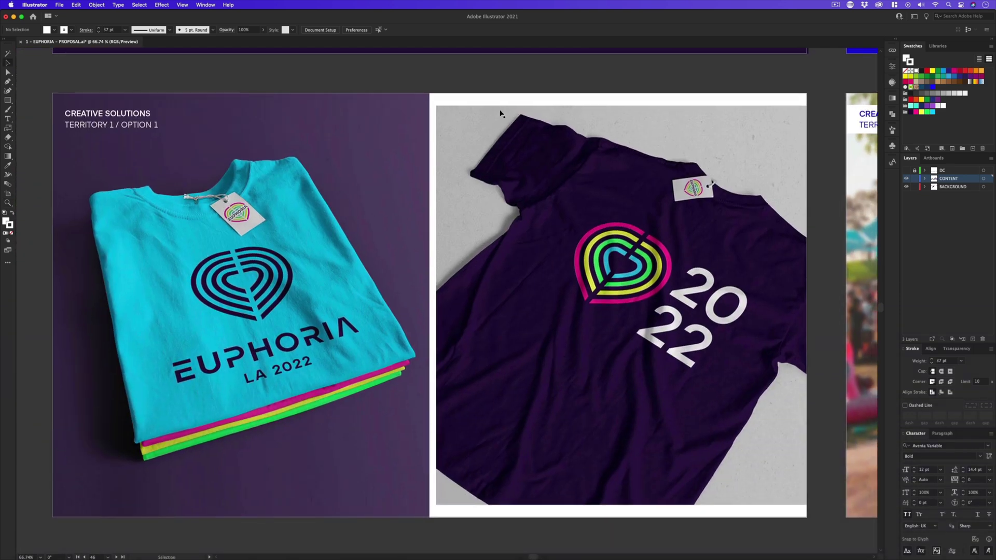